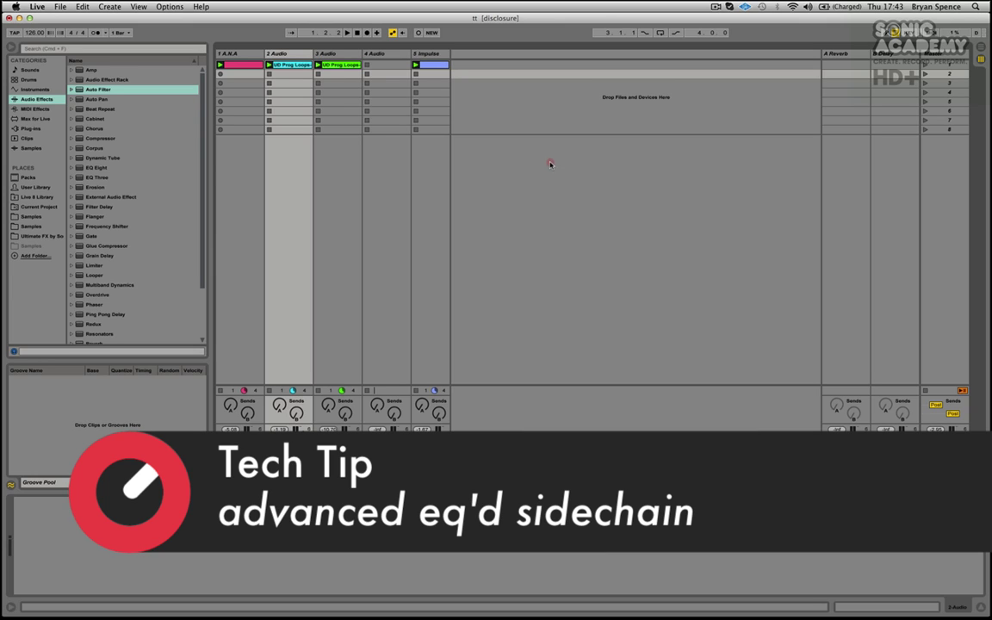
# - Solo the A.N.A bass track and start the session playing
pyautogui.click(551, 164)
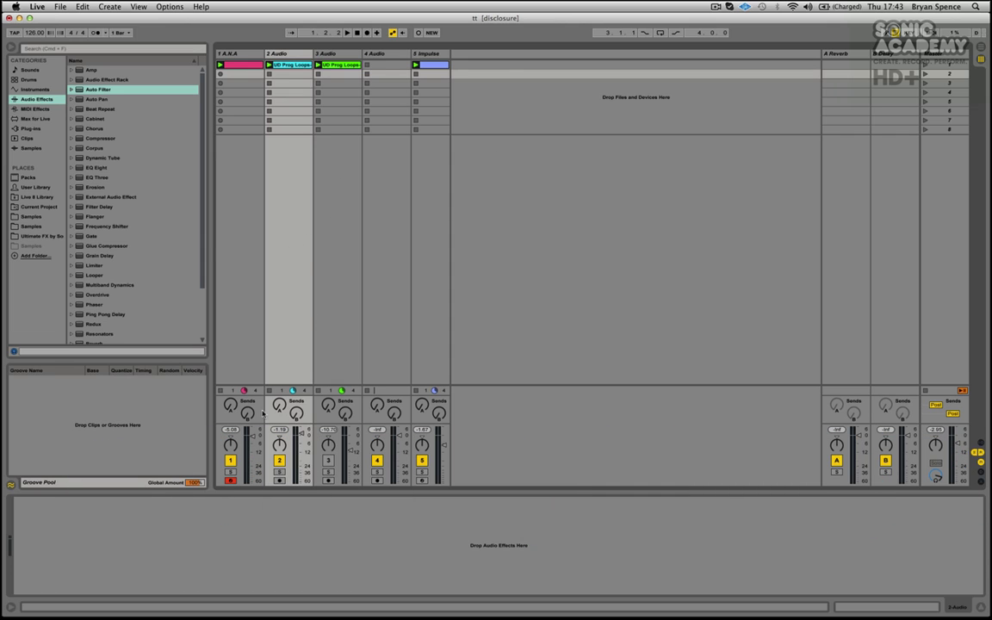
pyautogui.click(231, 472)
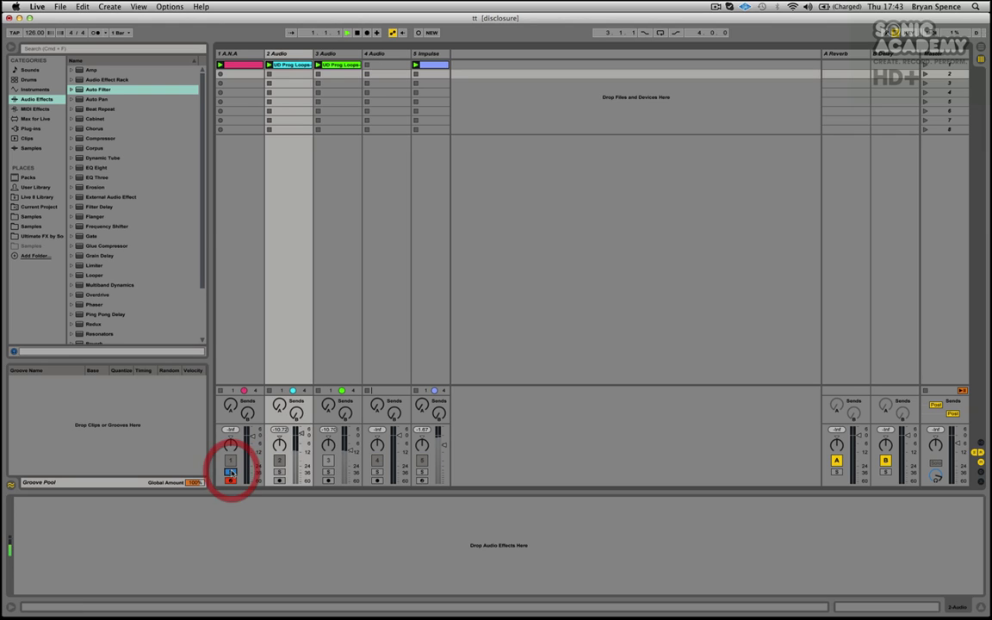
pyautogui.press('space')
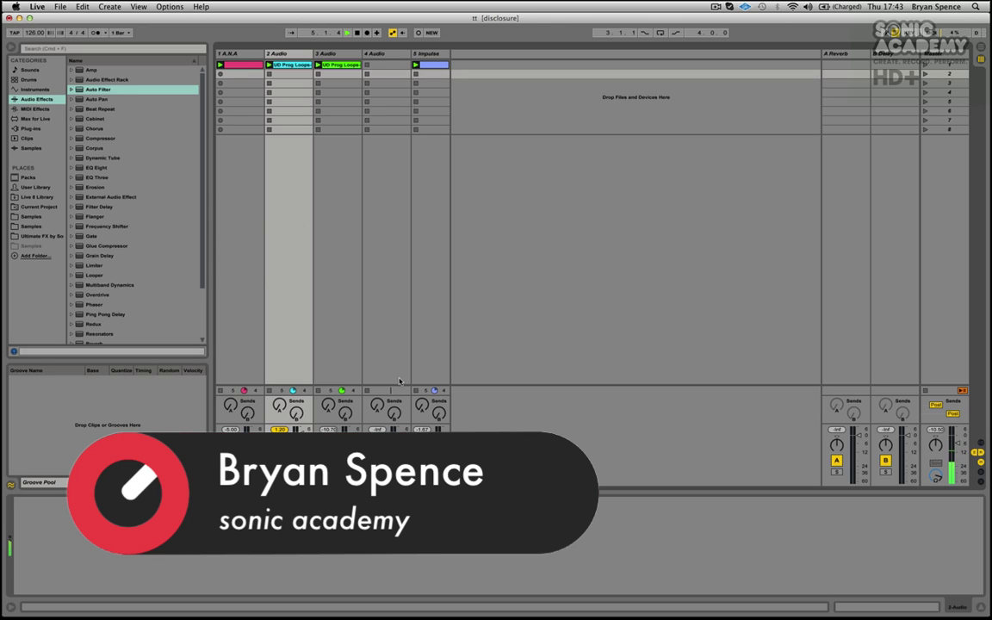
# - Add a Compressor to the A.N.A bass with its sidechain fed from 5-Impulse
pyautogui.click(219, 53)
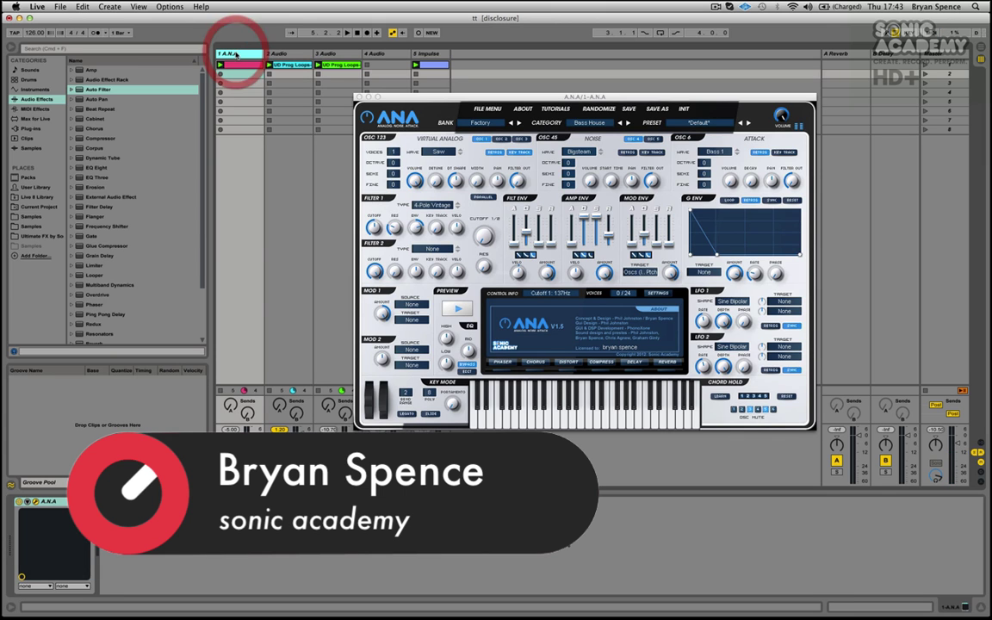
pyautogui.click(99, 137)
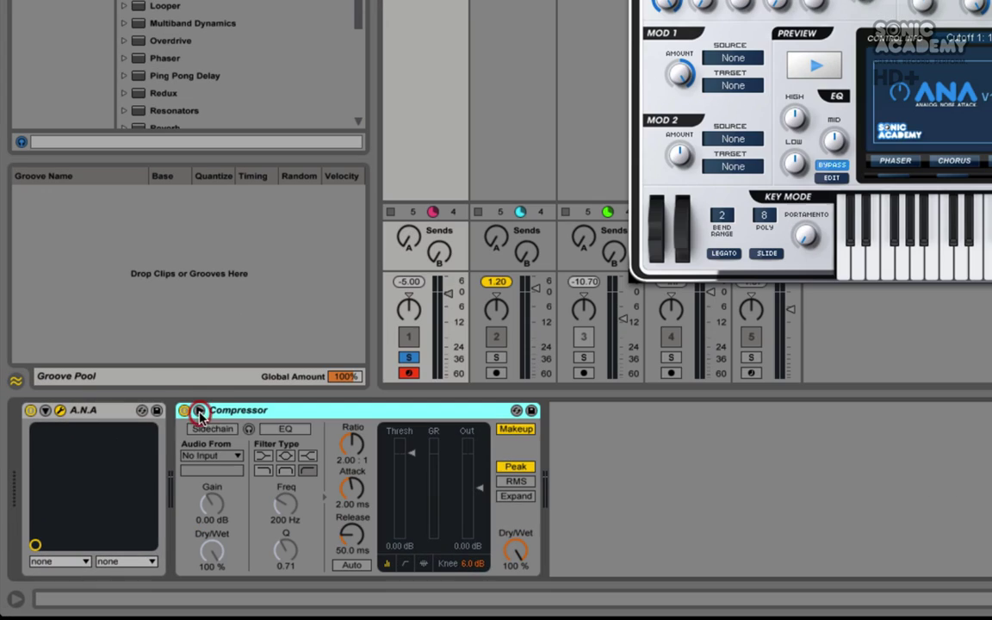
pyautogui.click(124, 507)
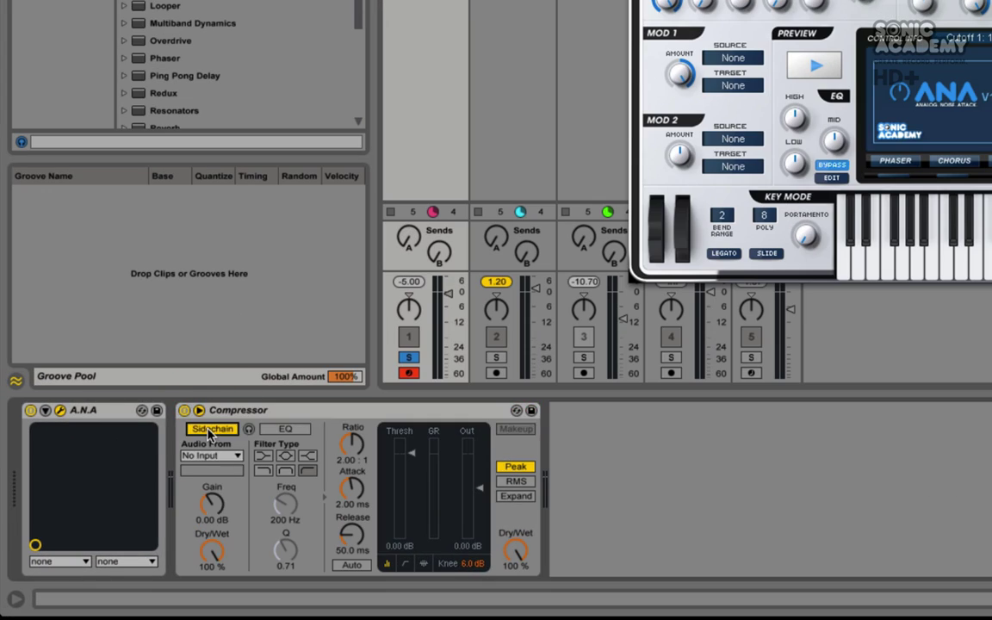
pyautogui.click(125, 522)
pyautogui.click(224, 525)
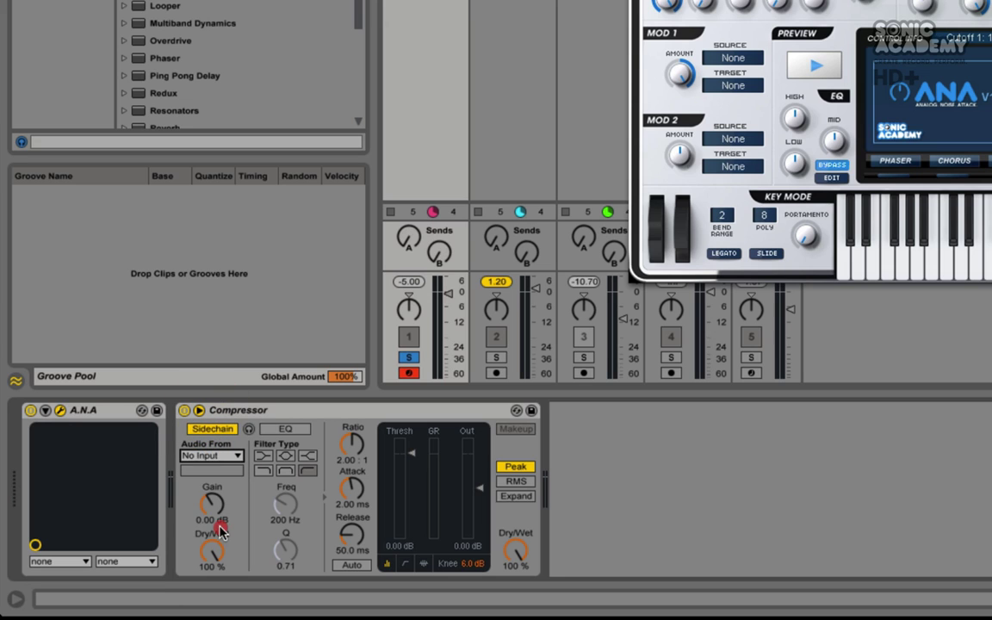
# - Dial the compressor threshold to -9.41 dB while toggling the bass solo to compare
pyautogui.moveTo(410, 454); pyautogui.dragTo(364, 436)
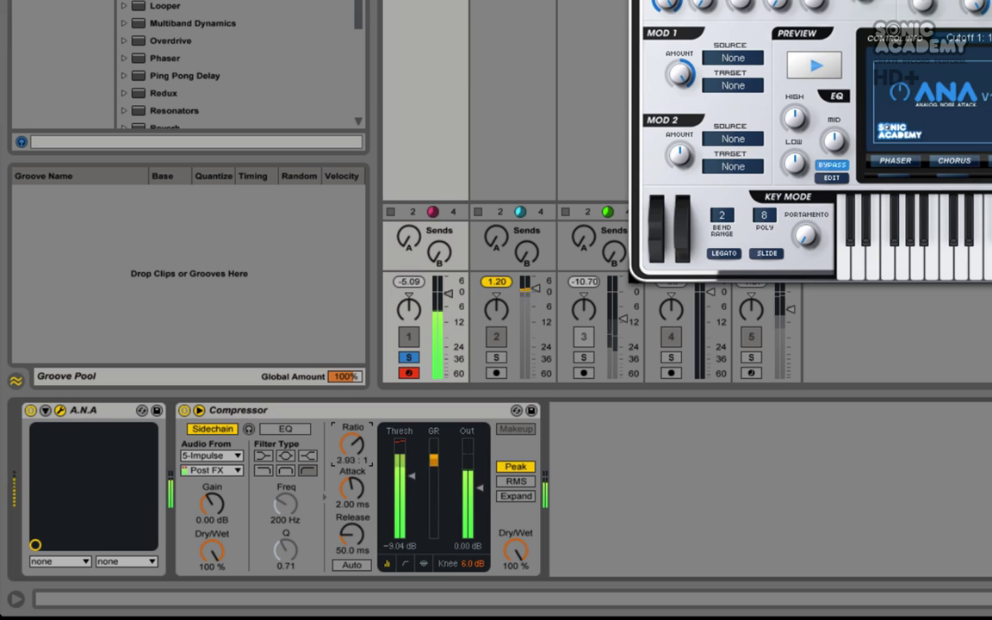
pyautogui.moveTo(415, 488); pyautogui.dragTo(414, 498)
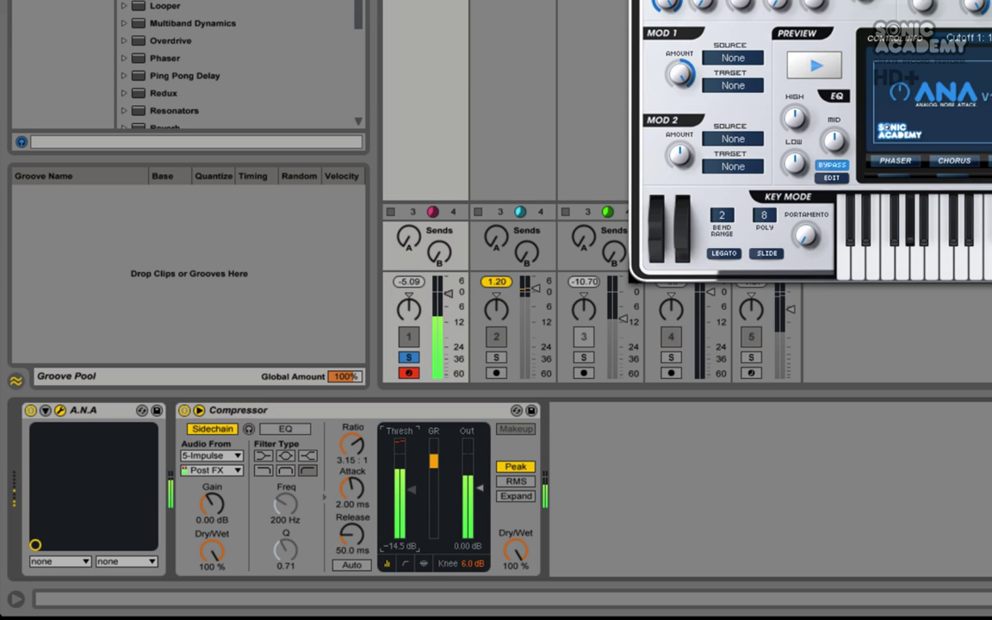
pyautogui.click(410, 358)
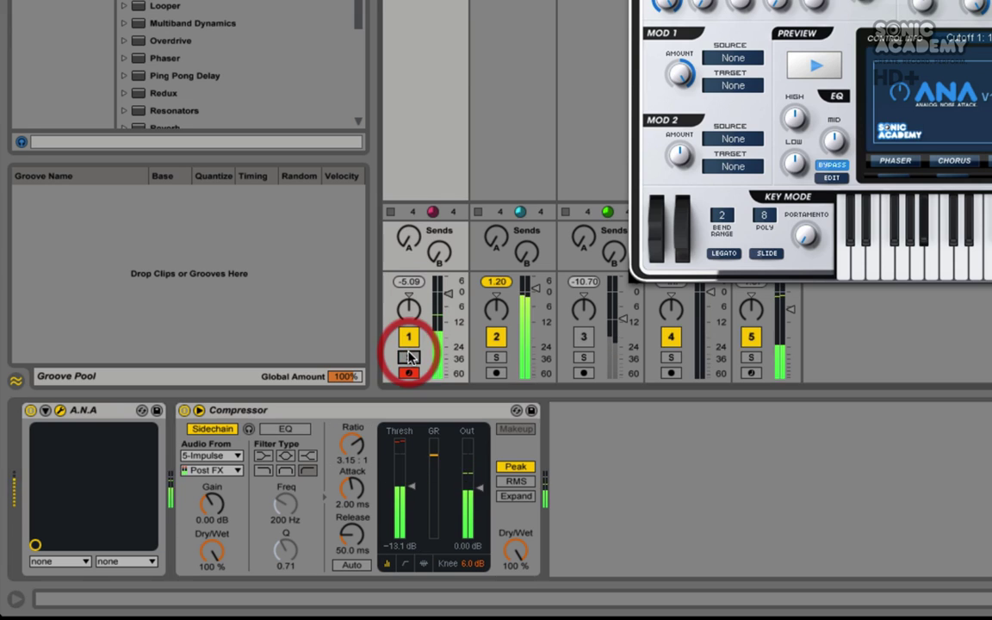
pyautogui.moveTo(415, 479); pyautogui.dragTo(415, 476)
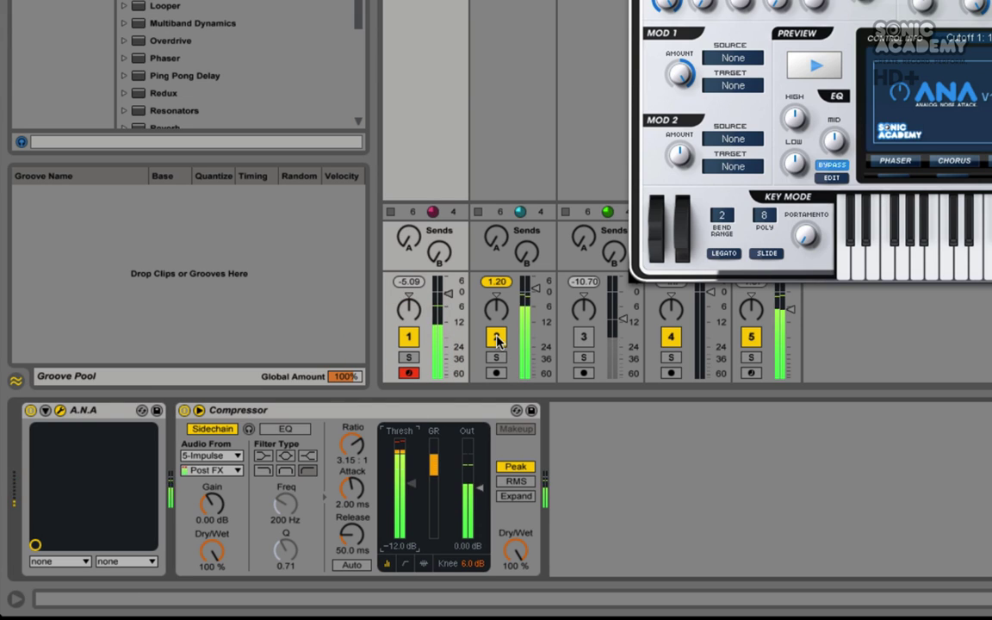
pyautogui.click(409, 358)
pyautogui.click(409, 360)
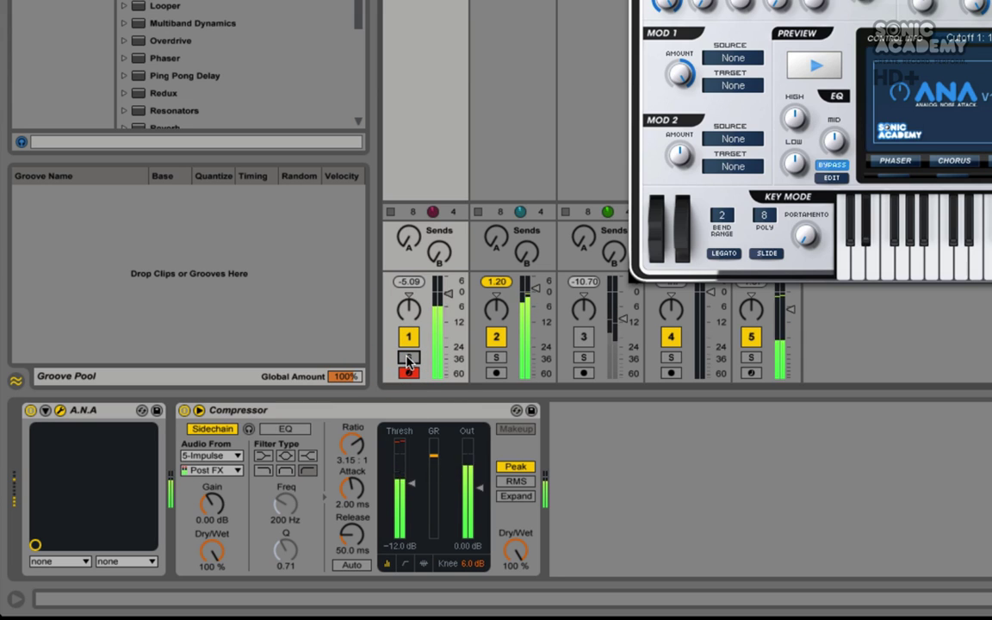
pyautogui.moveTo(412, 485); pyautogui.dragTo(412, 476)
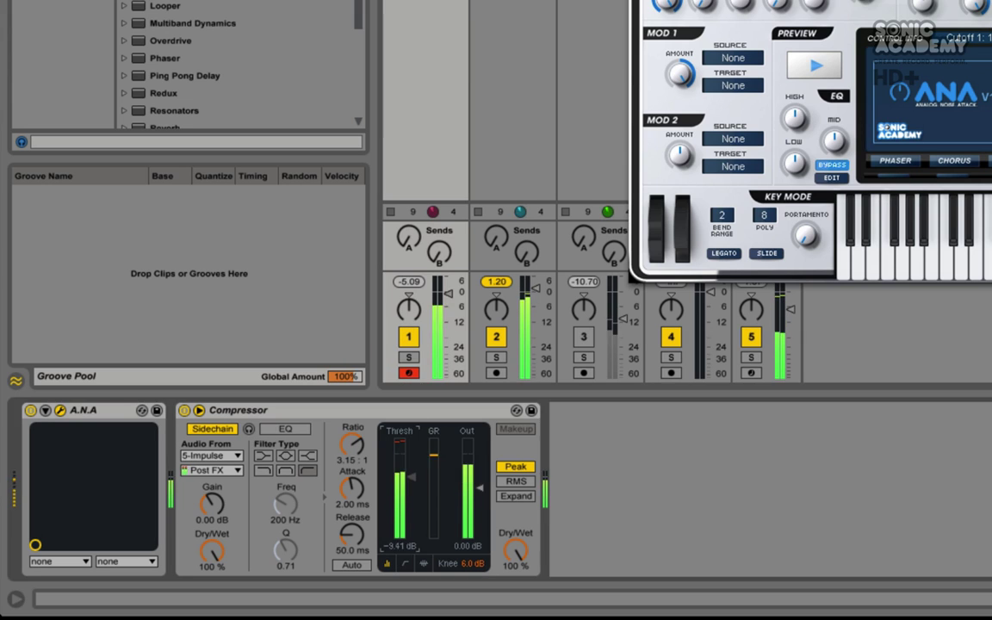
# - Mute the 2 Audio track, set attack to 0.01 ms and ratio 4.06:1, then stop playback
pyautogui.click(497, 336)
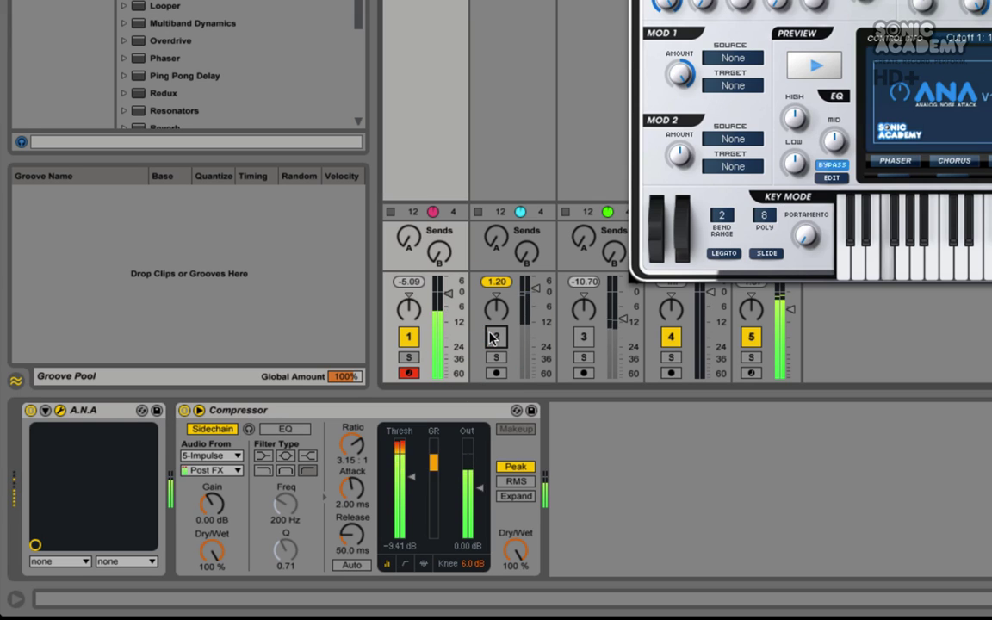
pyautogui.moveTo(351, 486); pyautogui.dragTo(352, 517)
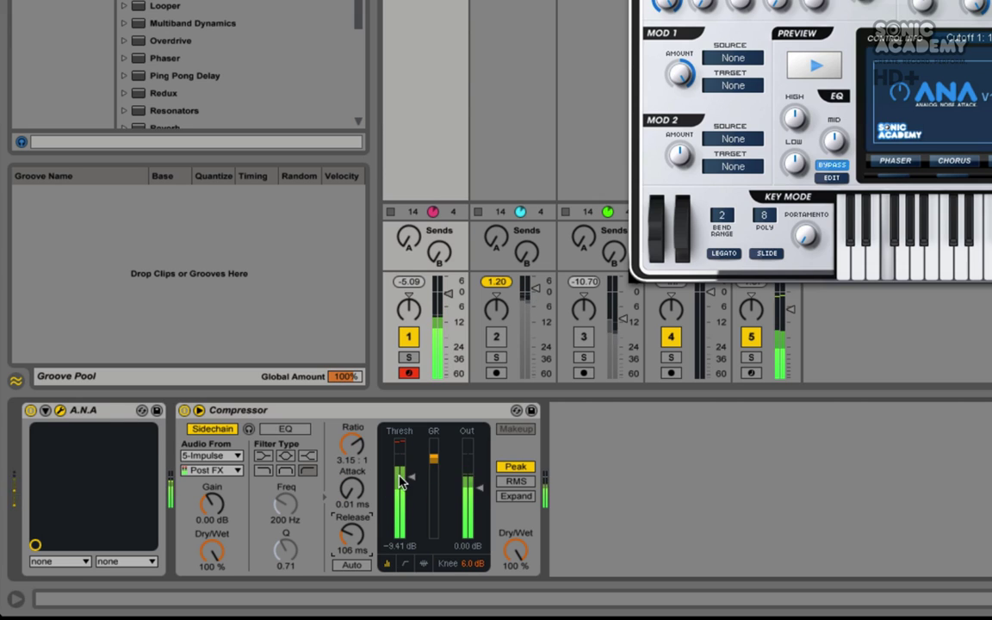
pyautogui.moveTo(355, 441); pyautogui.dragTo(355, 426)
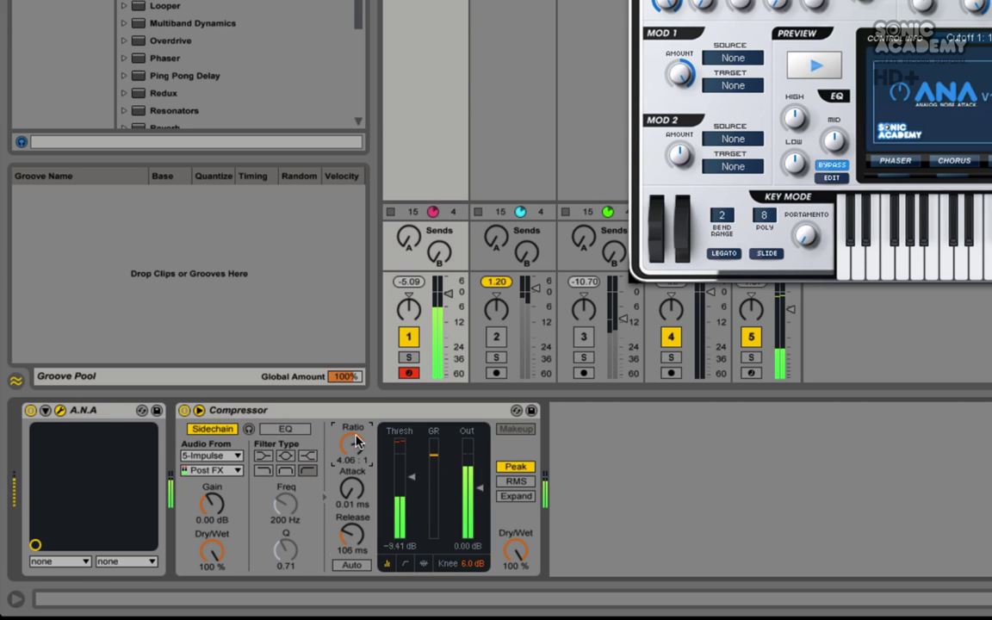
pyautogui.press('space')
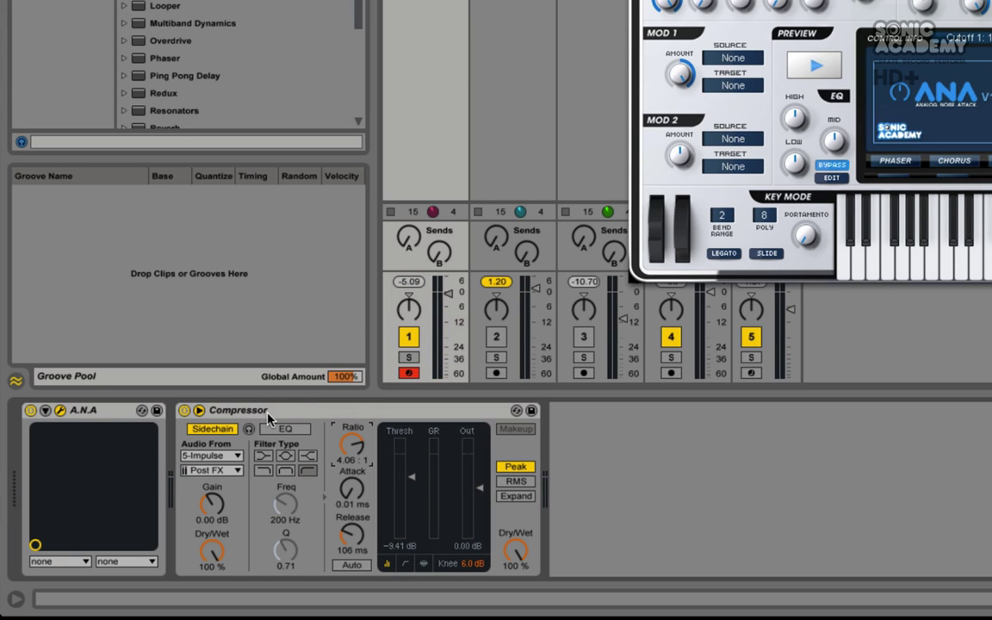
# - Switch the compressor off and add an empty Audio Effect Rack after it, showing its chain list
pyautogui.click(184, 410)
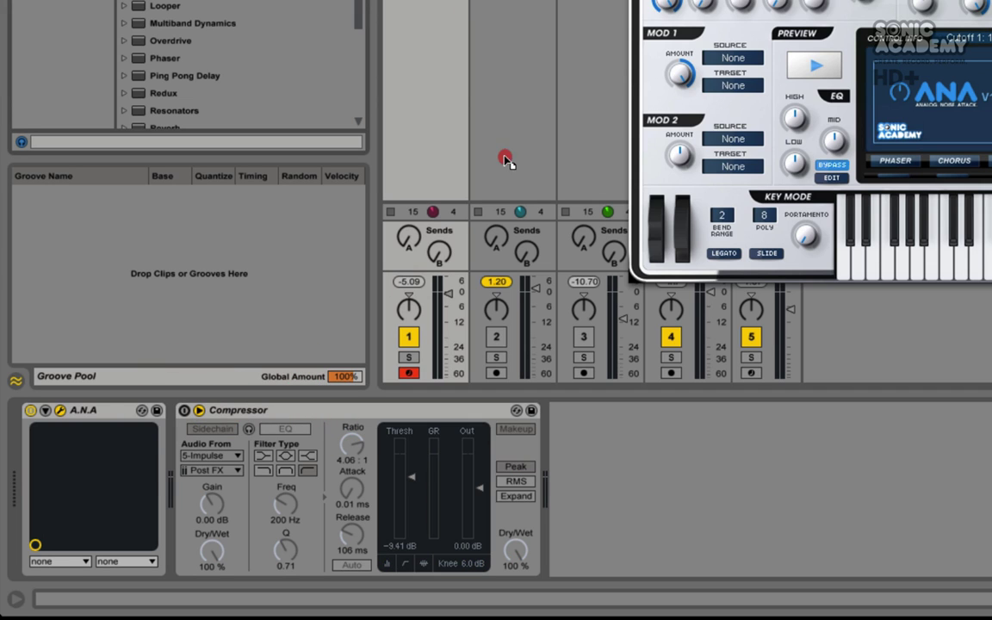
pyautogui.moveTo(506, 161); pyautogui.dragTo(603, 435)
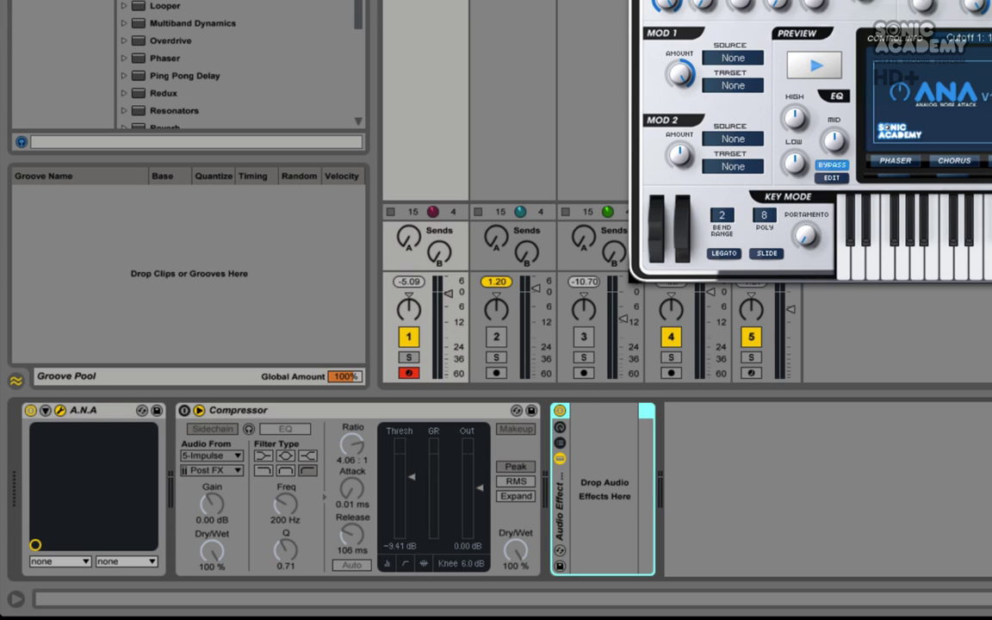
pyautogui.click(560, 443)
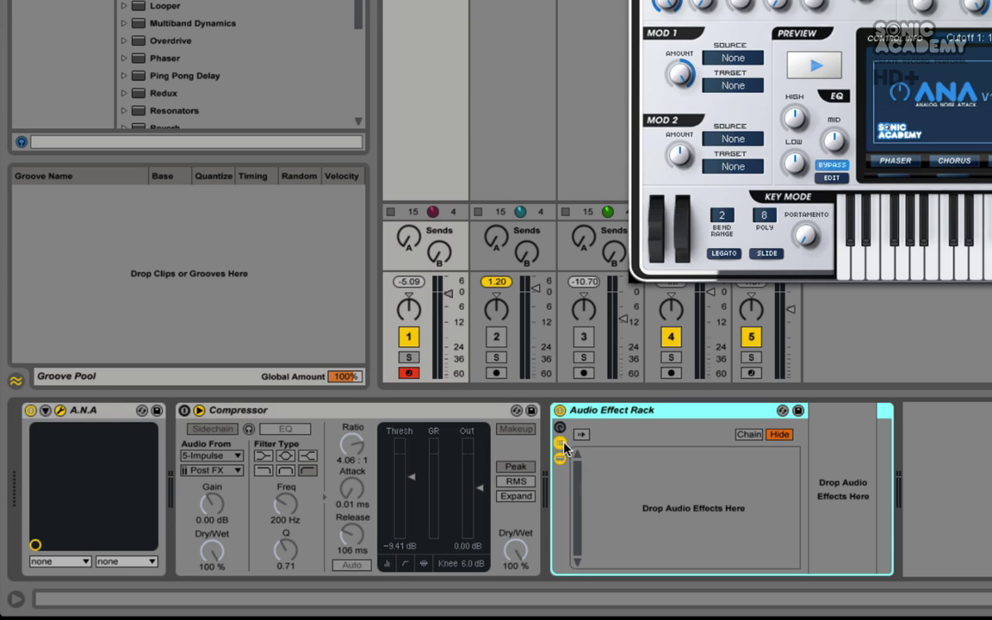
pyautogui.click(15, 599)
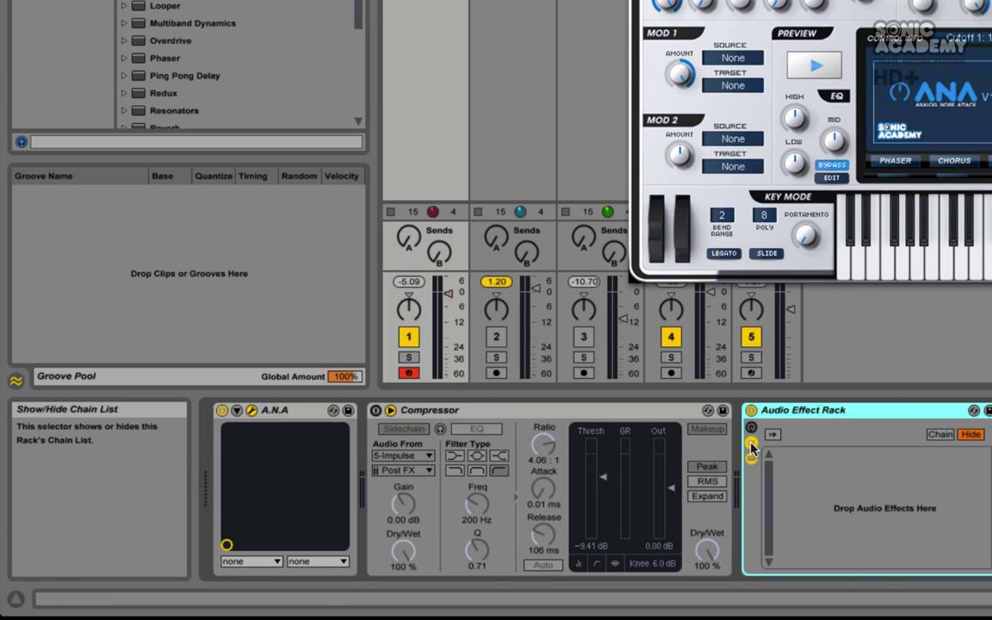
pyautogui.click(15, 599)
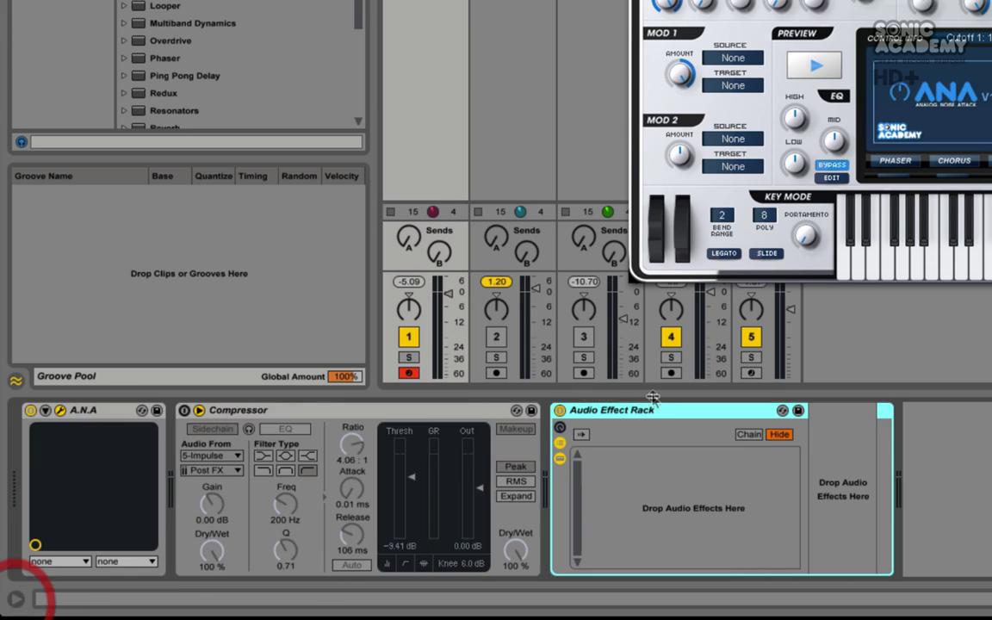
pyautogui.click(658, 482)
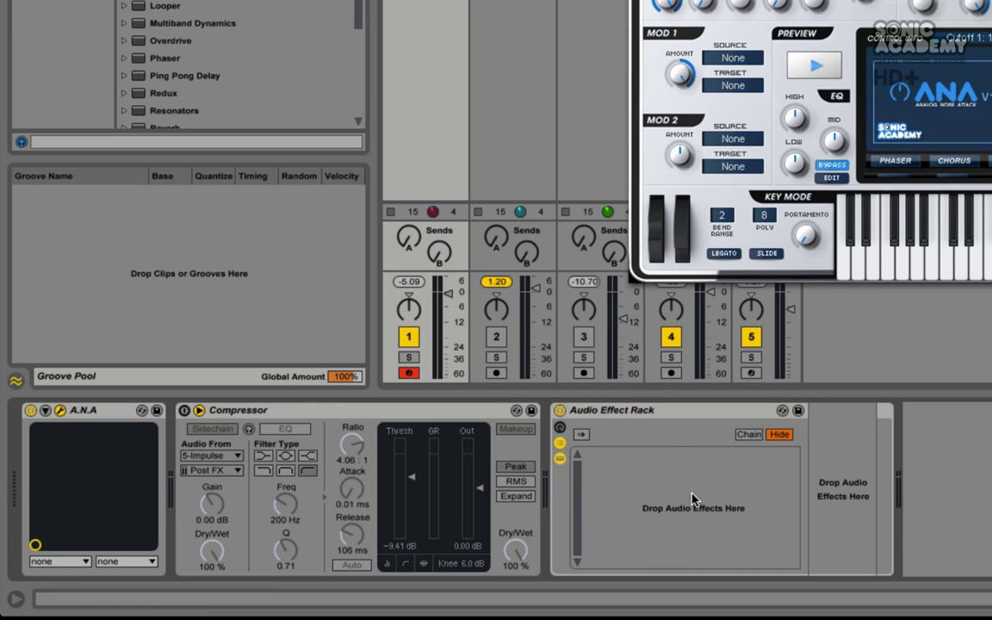
# - Create two chains in the rack and rename them Highs and Lows
pyautogui.rightClick(693, 499)
pyautogui.click(655, 505)
pyautogui.rightClick(636, 503)
pyautogui.click(646, 507)
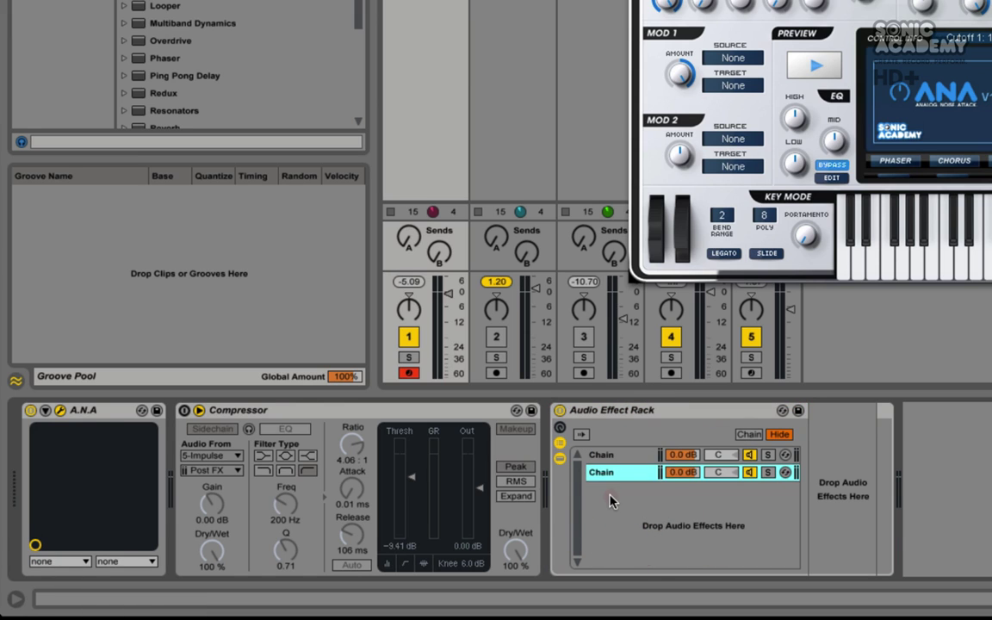
pyautogui.click(603, 455)
pyautogui.hotkey('ctrl', 'r')
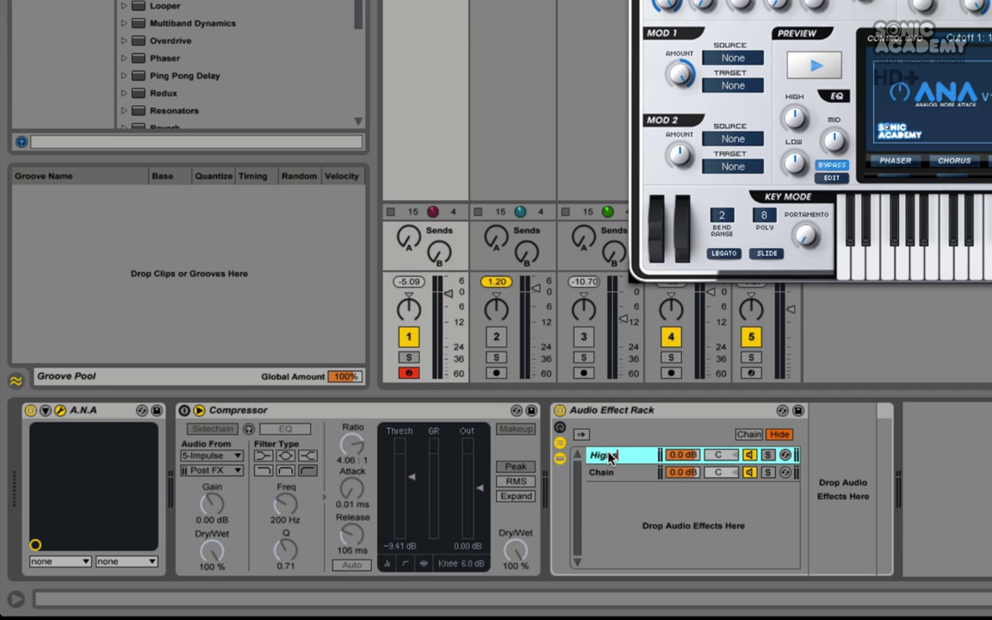
pyautogui.click(613, 472)
pyautogui.hotkey('ctrl', 'r')
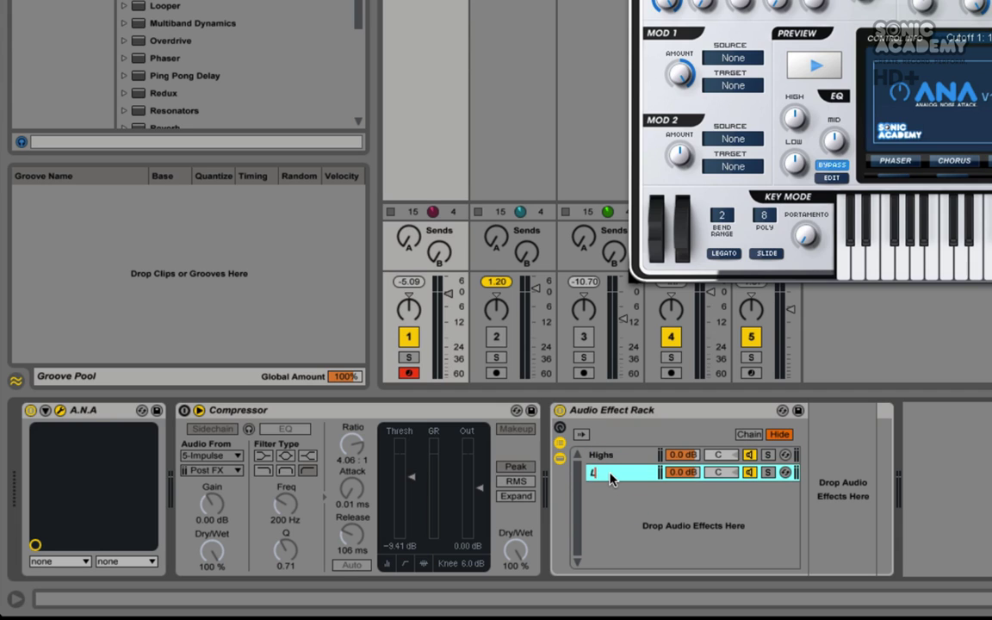
pyautogui.click(601, 455)
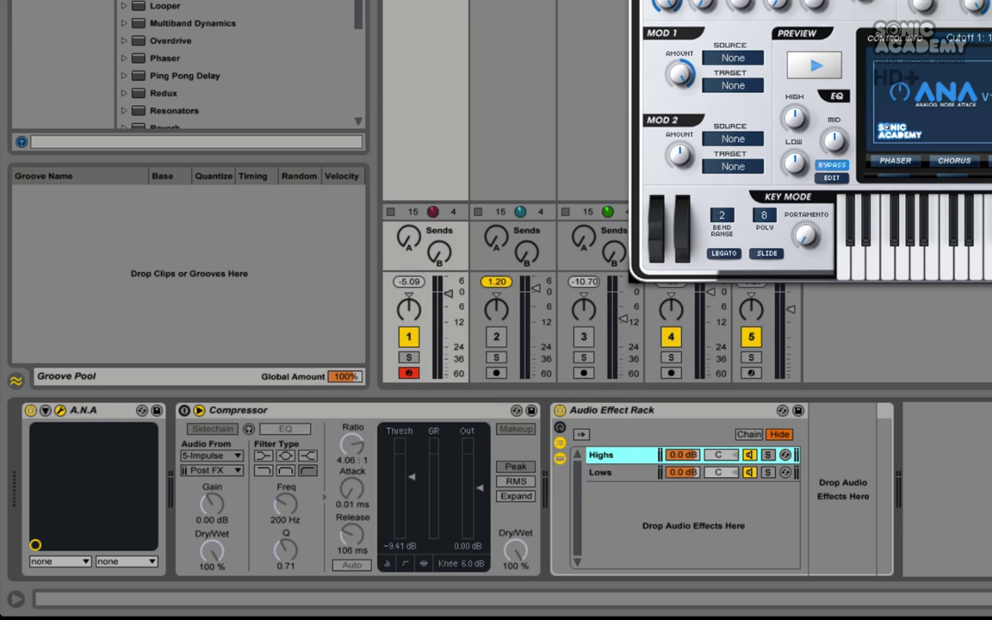
# - Paste a copy of the Highs chain's EQ Eight into the Lows chain
pyautogui.scroll(-2, 241, 61)
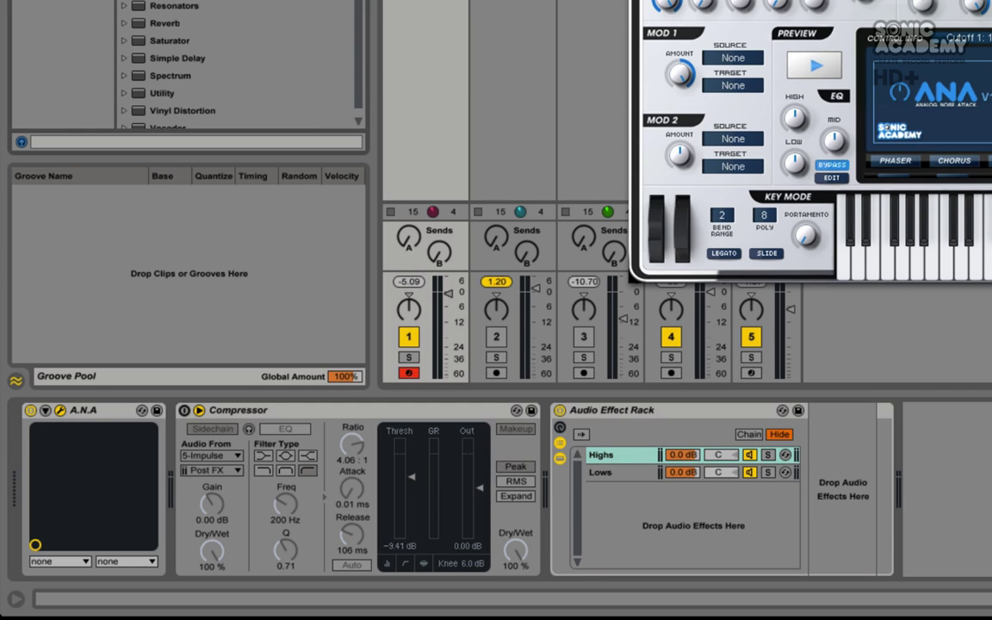
pyautogui.click(600, 455)
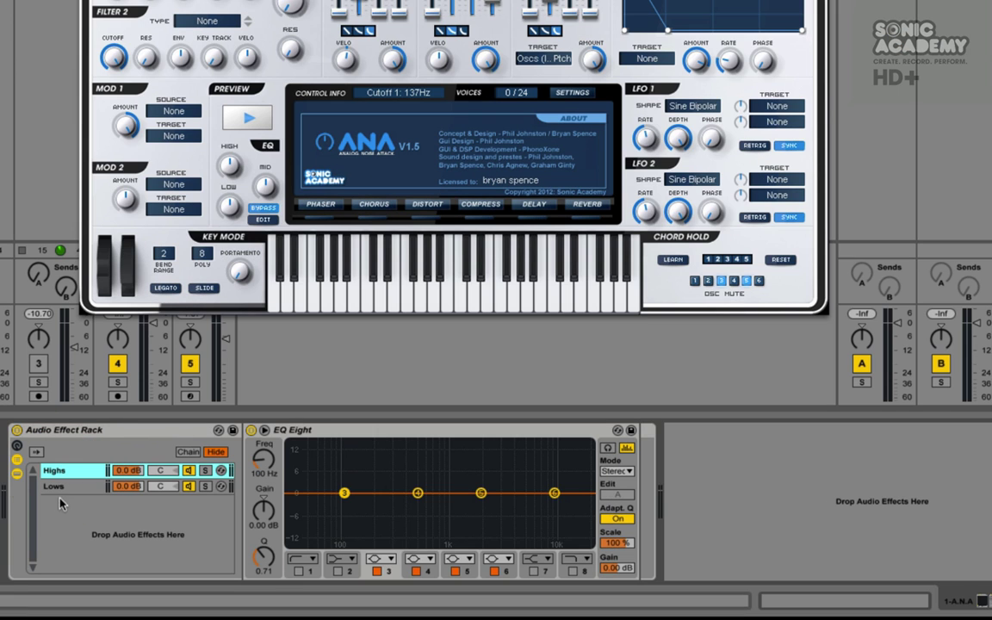
pyautogui.click(59, 488)
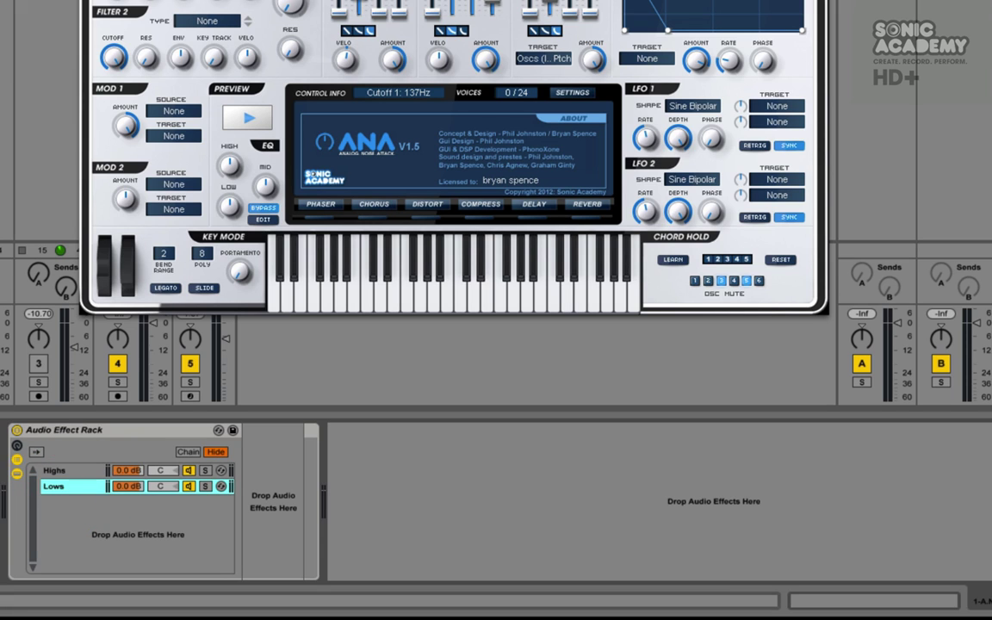
pyautogui.click(59, 490)
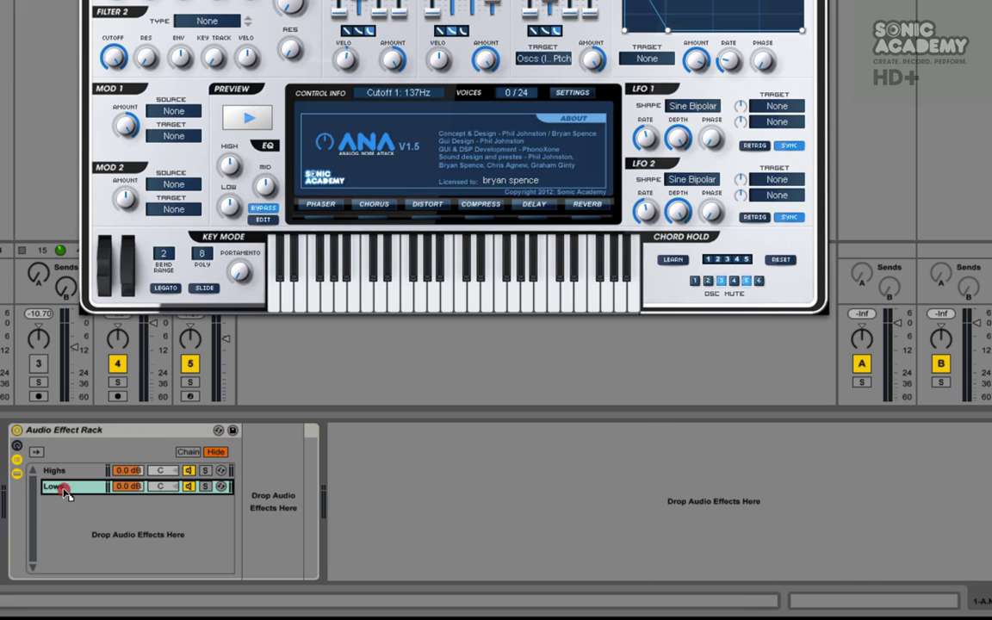
pyautogui.hotkey('ctrl', 'v')
# - Turn on band 1 of the Highs EQ Eight as a 300 Hz low cut, auditioning it soloed
pyautogui.click(55, 471)
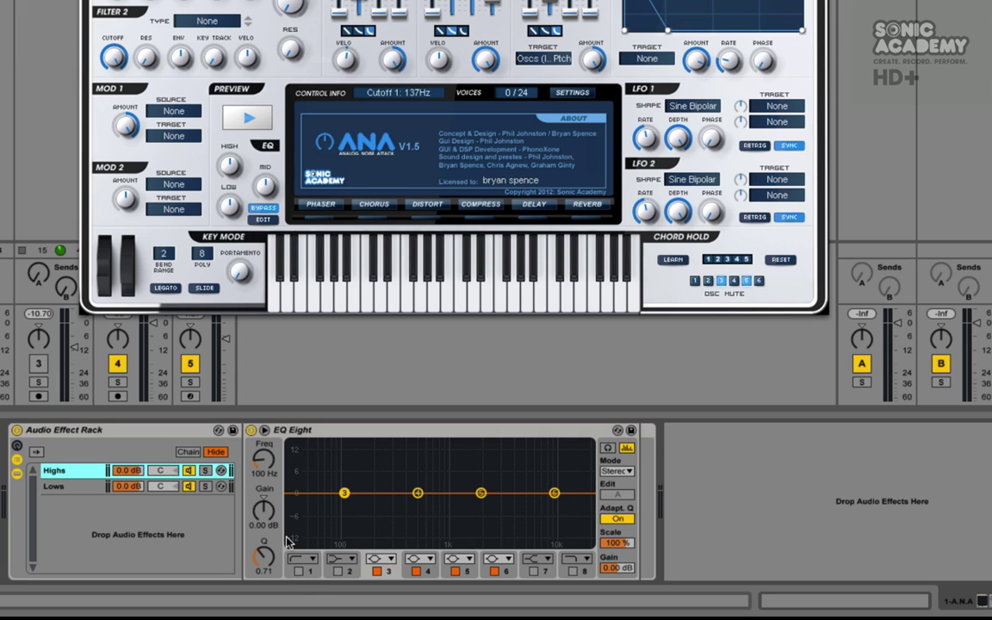
pyautogui.click(299, 576)
pyautogui.click(299, 572)
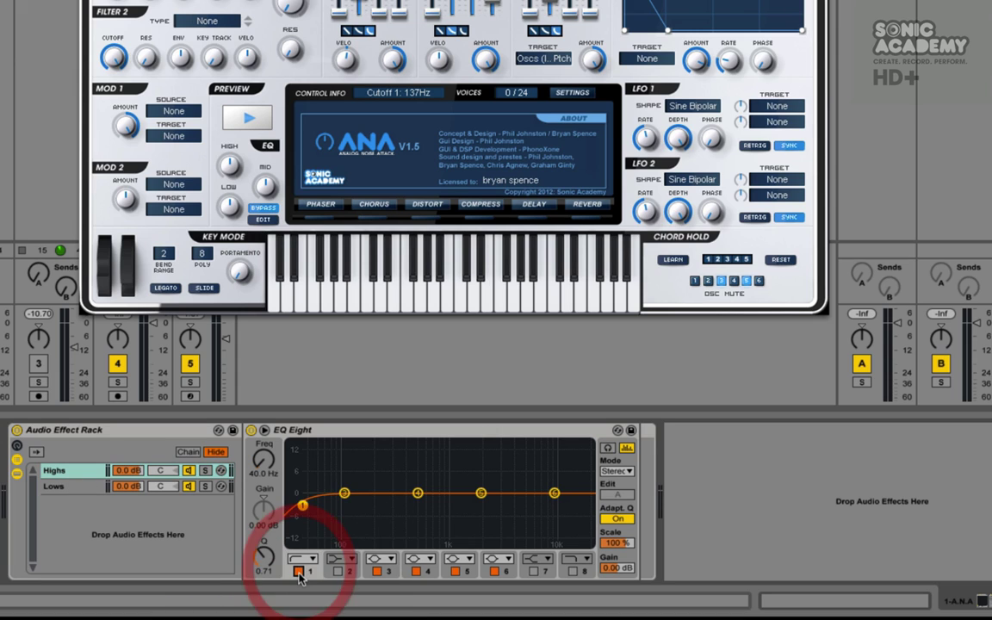
pyautogui.moveTo(263, 465); pyautogui.dragTo(264, 437)
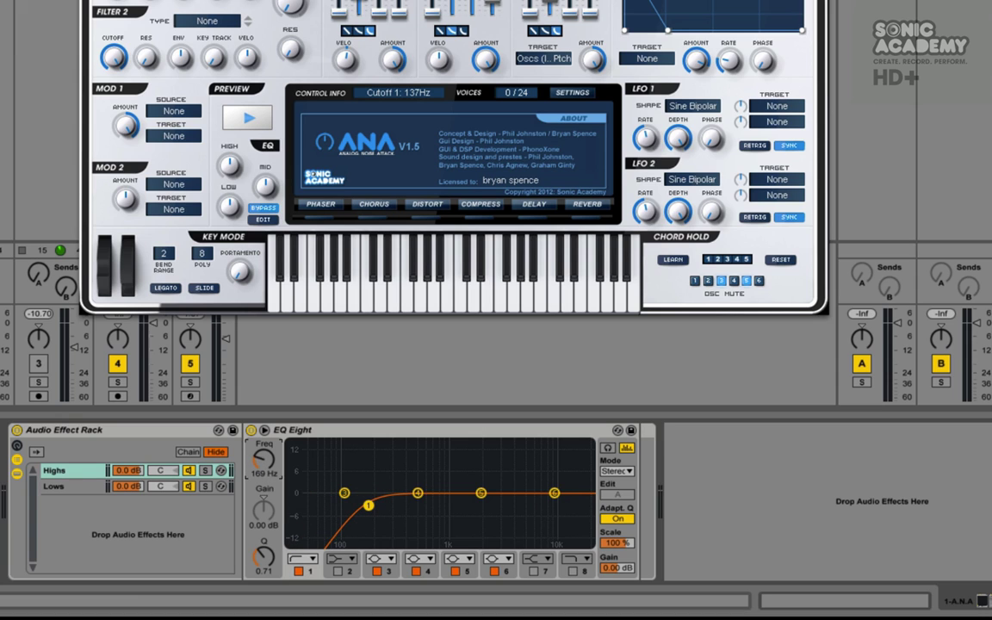
pyautogui.click(207, 471)
pyautogui.press('space')
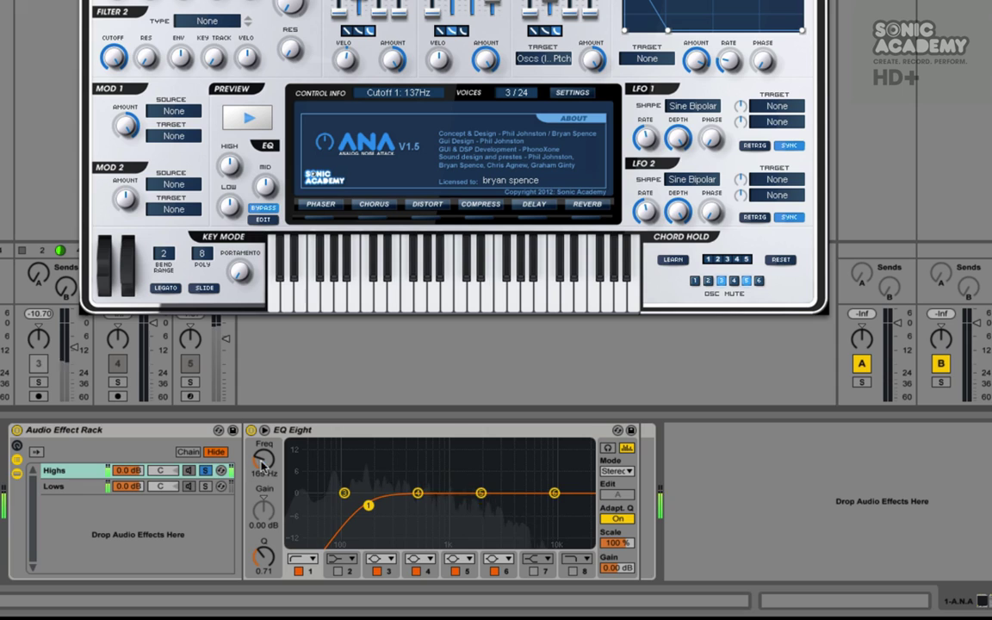
pyautogui.moveTo(264, 437); pyautogui.dragTo(263, 424)
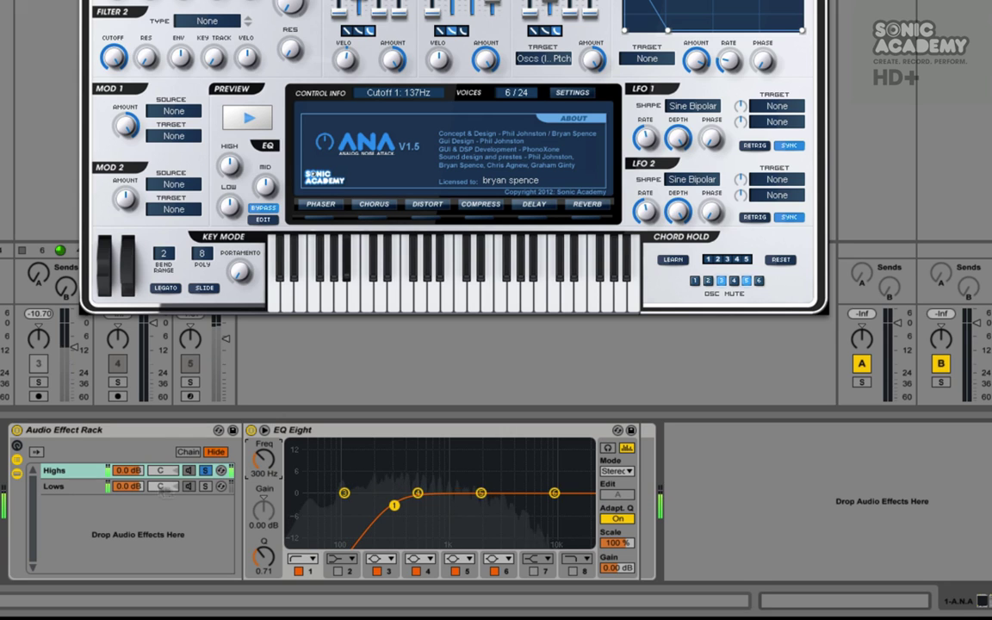
pyautogui.click(205, 486)
# - Enable band 8 of the Lows EQ Eight as a high cut at 300 Hz
pyautogui.click(76, 486)
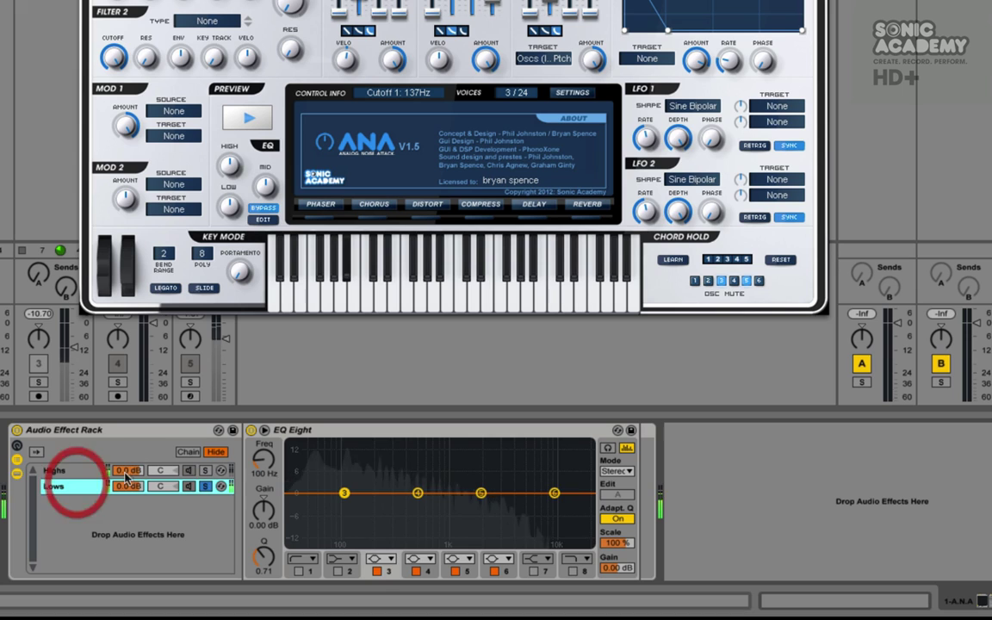
pyautogui.click(572, 571)
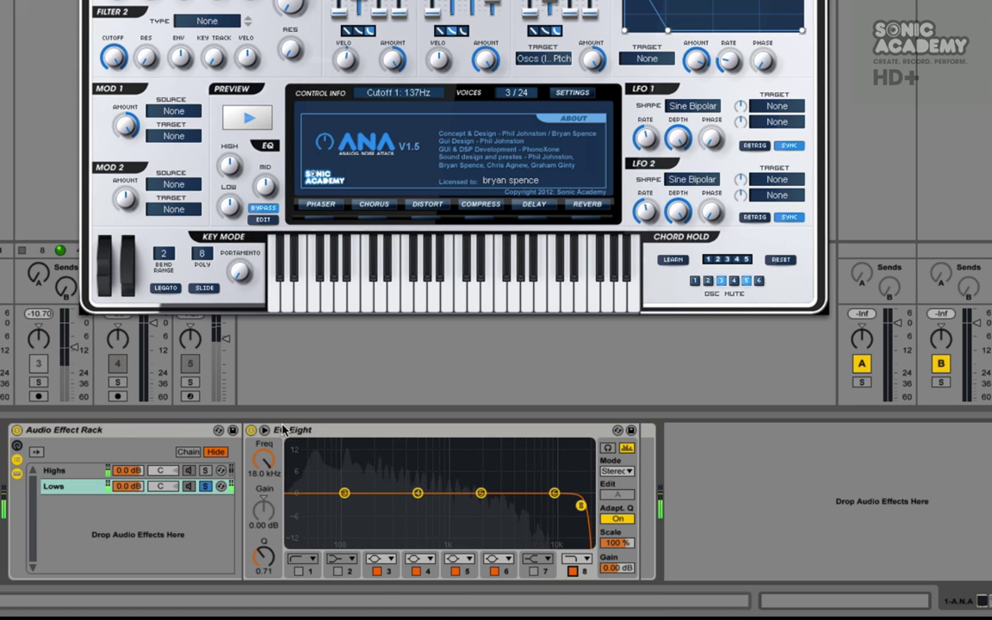
pyautogui.moveTo(264, 459)
pyautogui.mouseDown()
pyautogui.moveTo(264, 482)
pyautogui.moveTo(270, 465)
pyautogui.mouseUp()
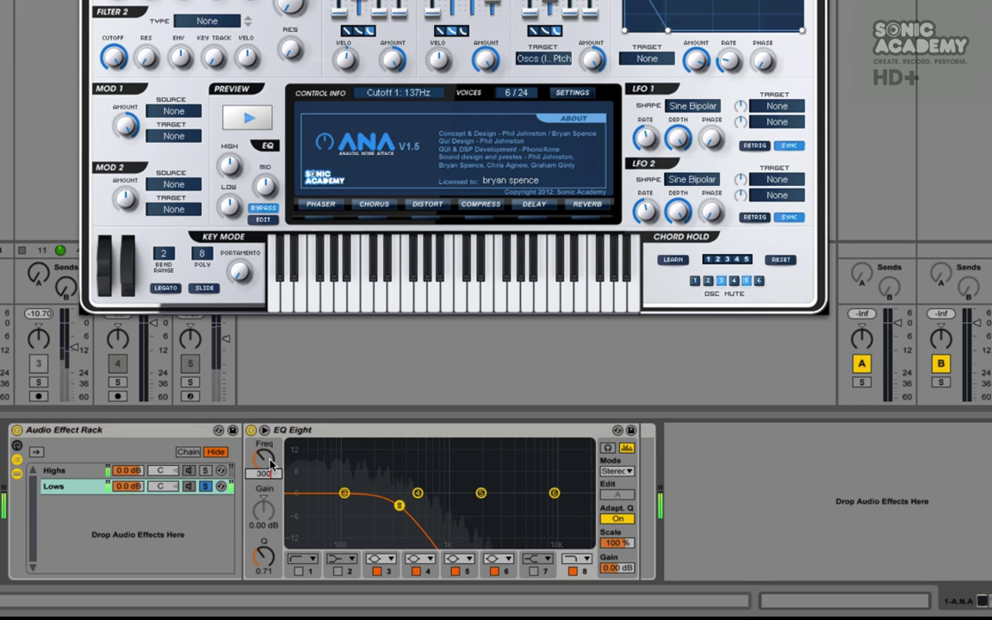
pyautogui.write('300')
pyautogui.press('Return')
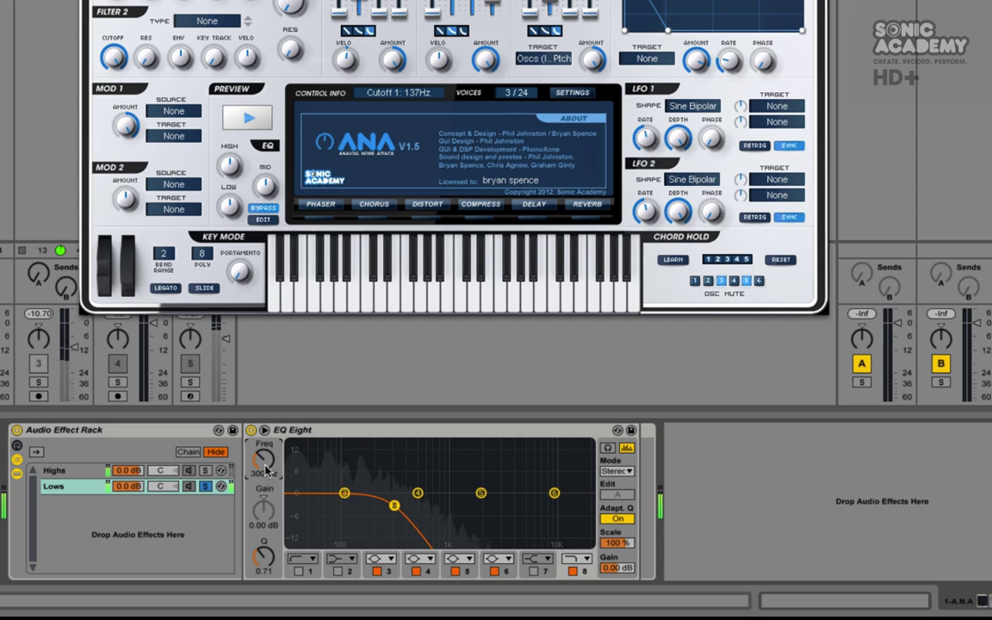
pyautogui.click(80, 474)
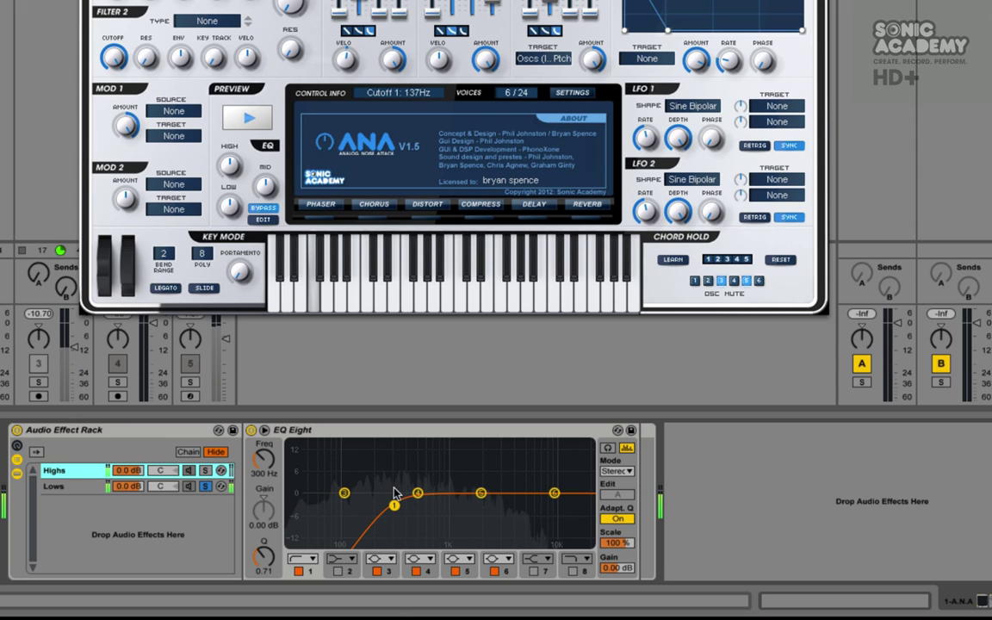
# - Compare the rack bypassed and move the Lows cutoff to 600 Hz
pyautogui.click(208, 488)
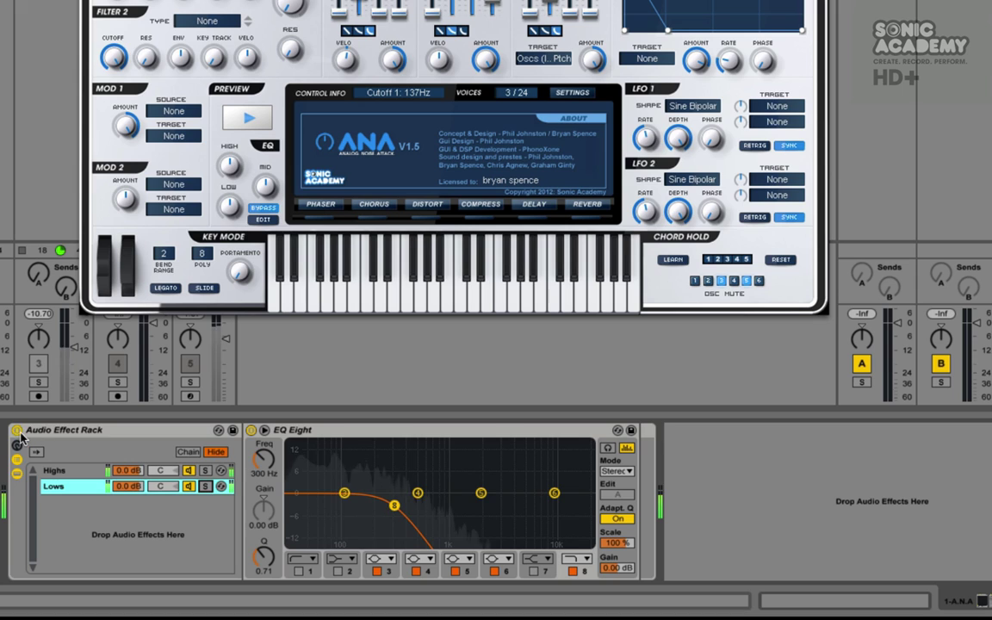
pyautogui.click(16, 431)
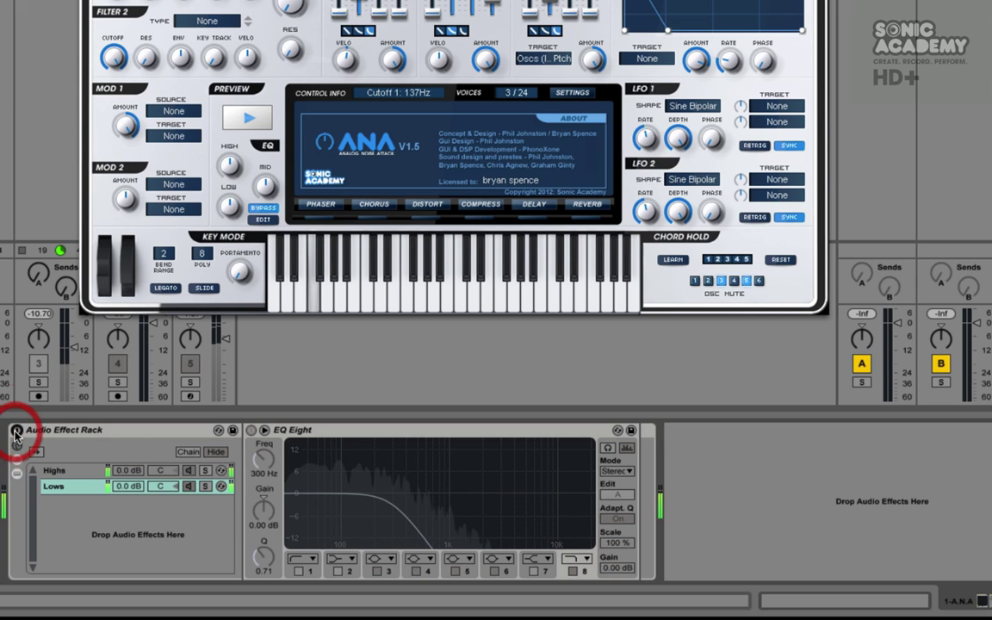
pyautogui.click(17, 431)
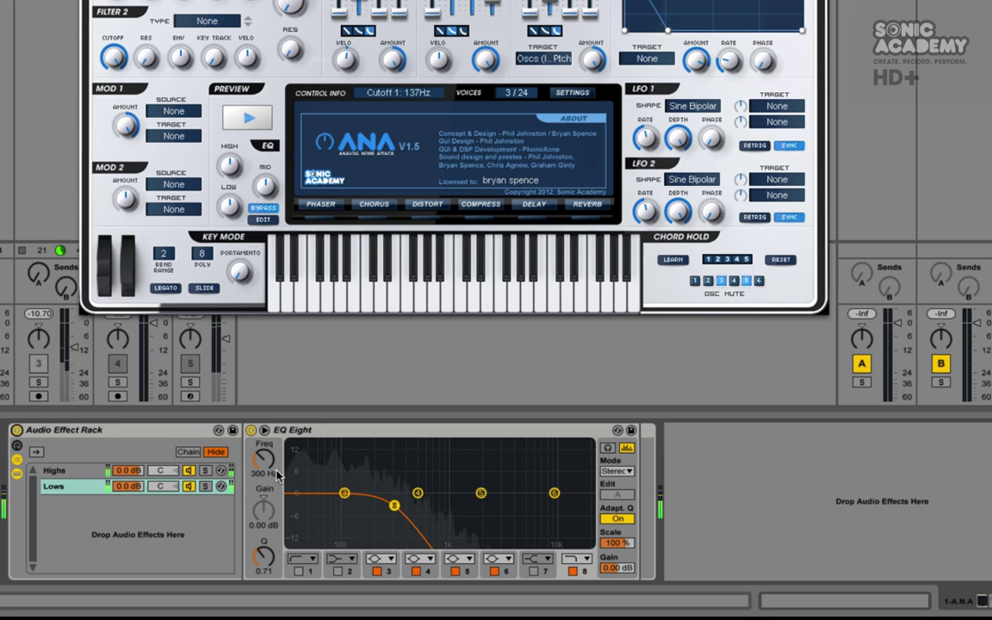
pyautogui.click(69, 471)
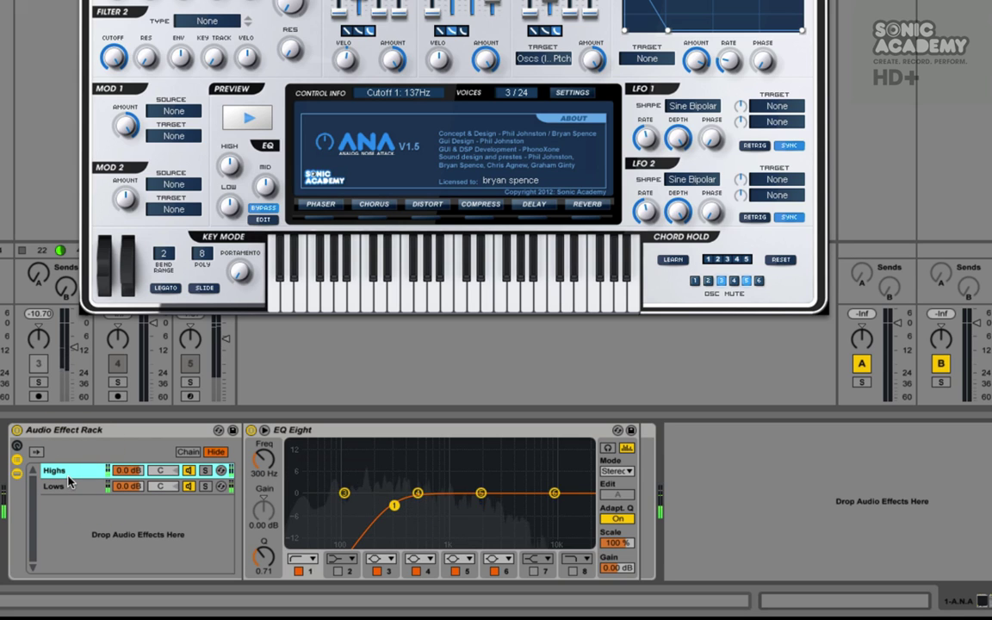
pyautogui.click(69, 485)
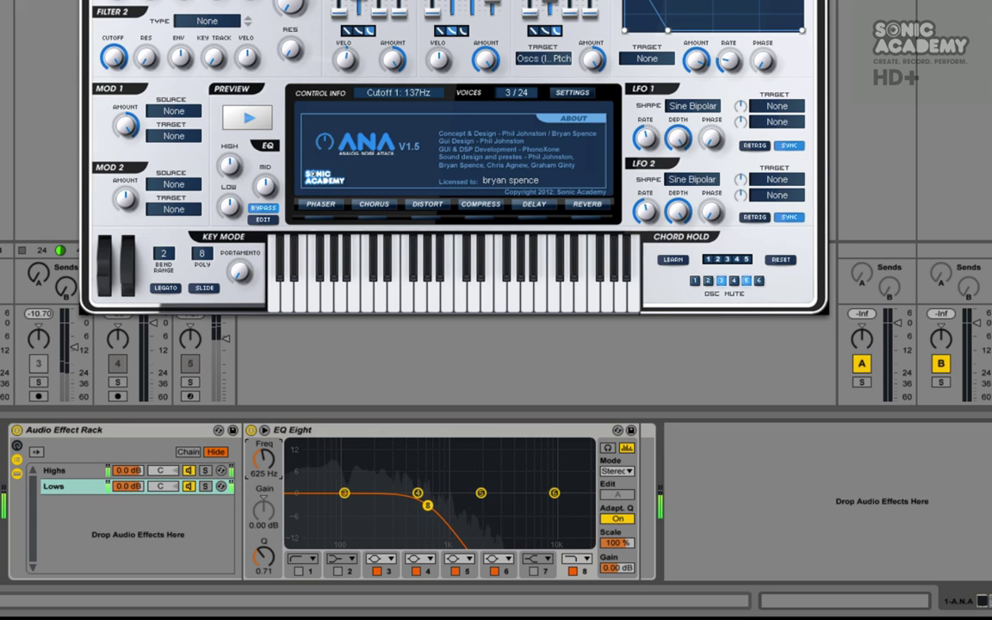
pyautogui.moveTo(264, 459); pyautogui.dragTo(264, 465)
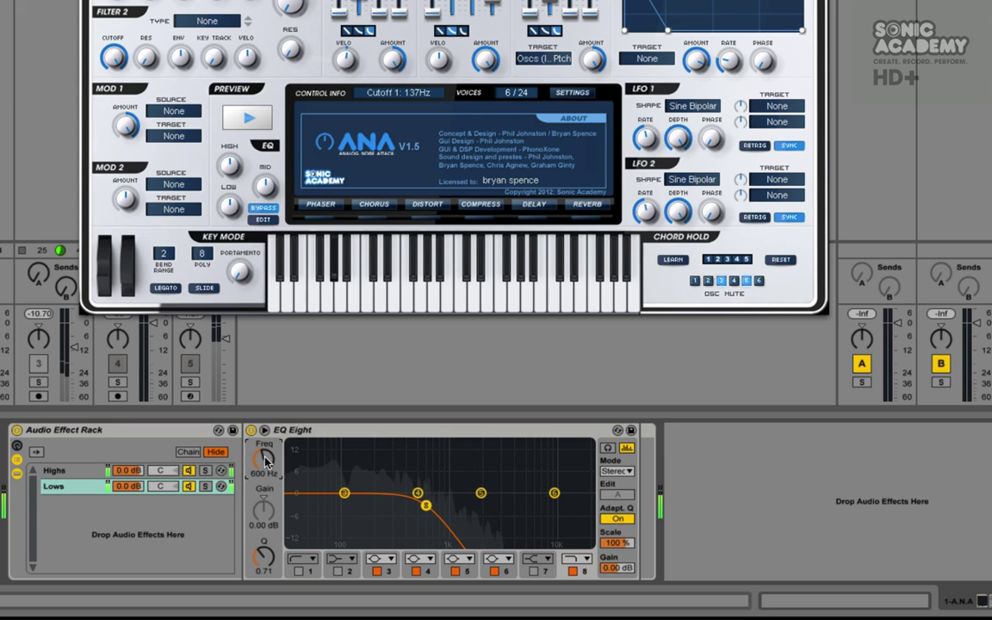
# - A/B the rack on and off, then solo the Highs chain alone
pyautogui.click(16, 429)
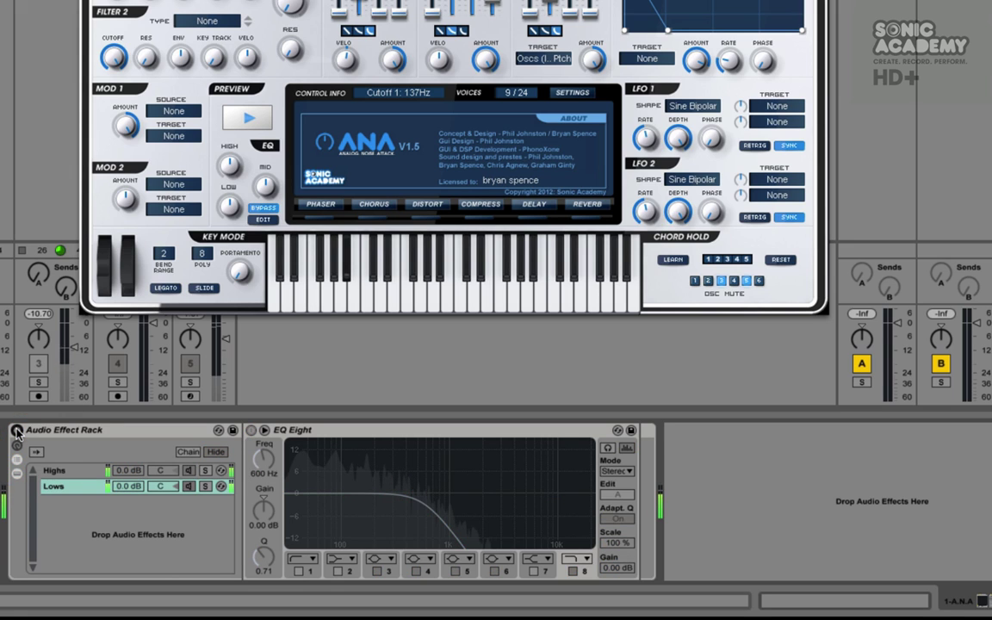
pyautogui.click(16, 430)
pyautogui.click(16, 430)
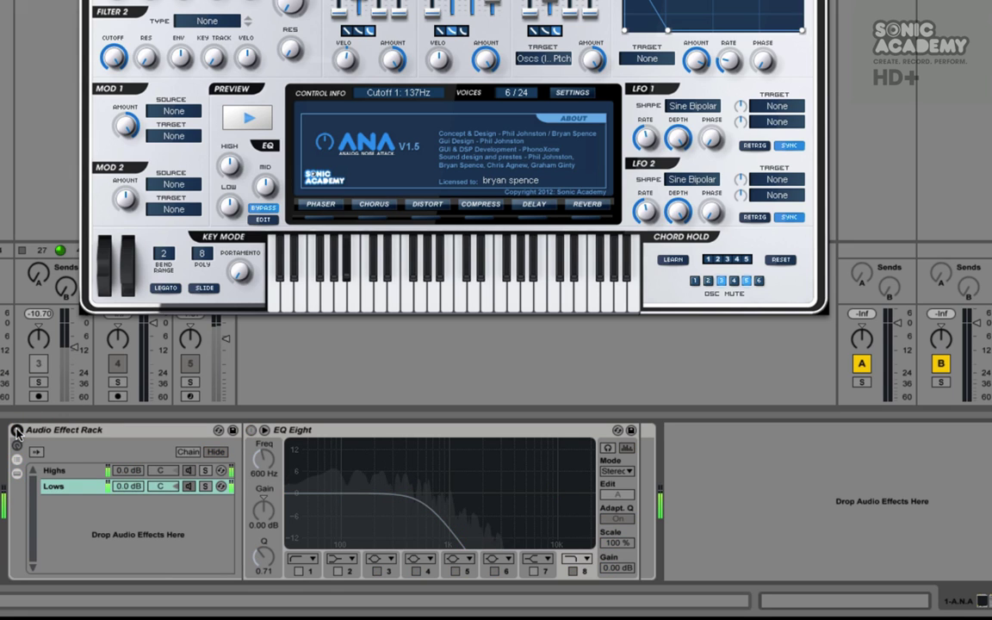
pyautogui.click(17, 430)
pyautogui.click(16, 430)
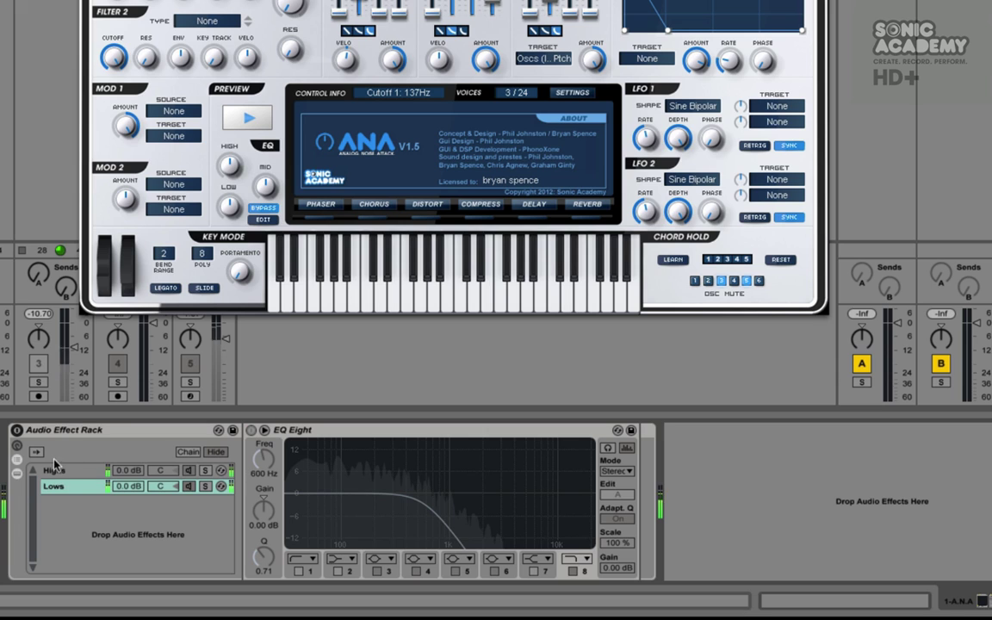
pyautogui.click(16, 430)
pyautogui.click(205, 470)
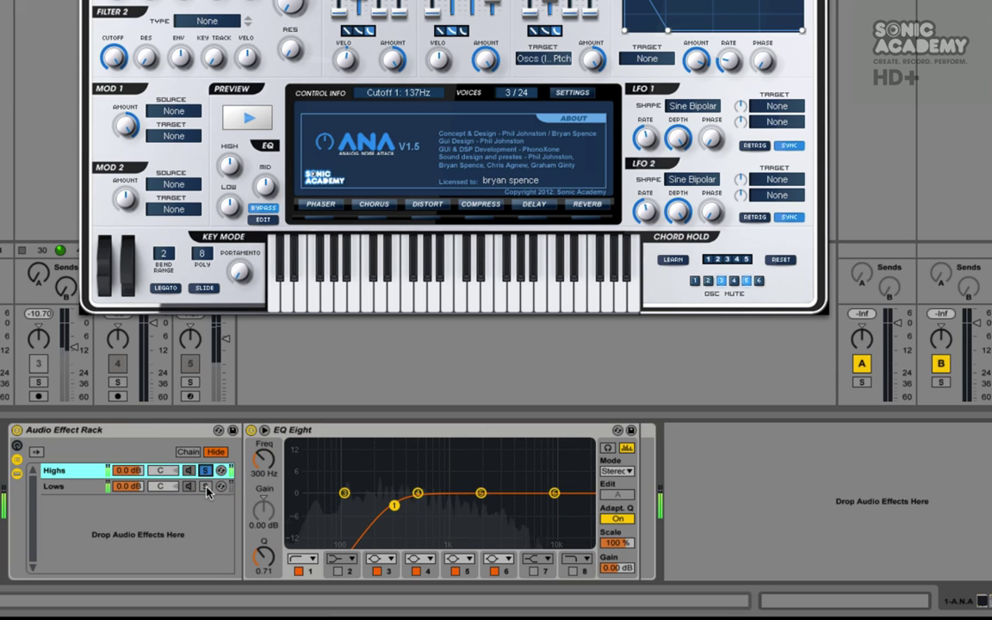
pyautogui.click(206, 488)
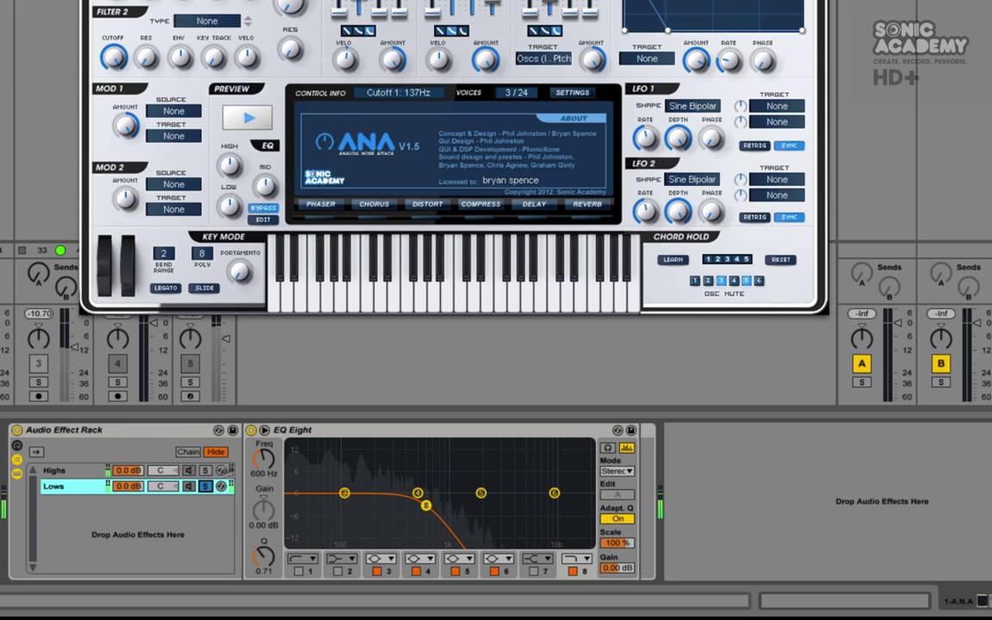
pyautogui.click(205, 471)
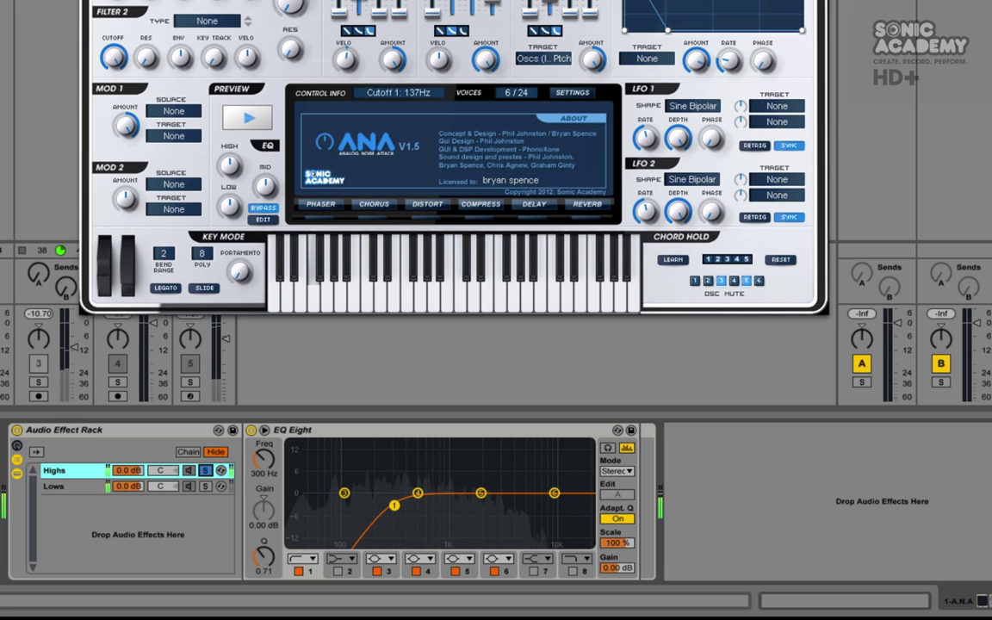
# - Route the Lows chain Compressor's sidechain input from the 5-Impulse kick
pyautogui.click(57, 486)
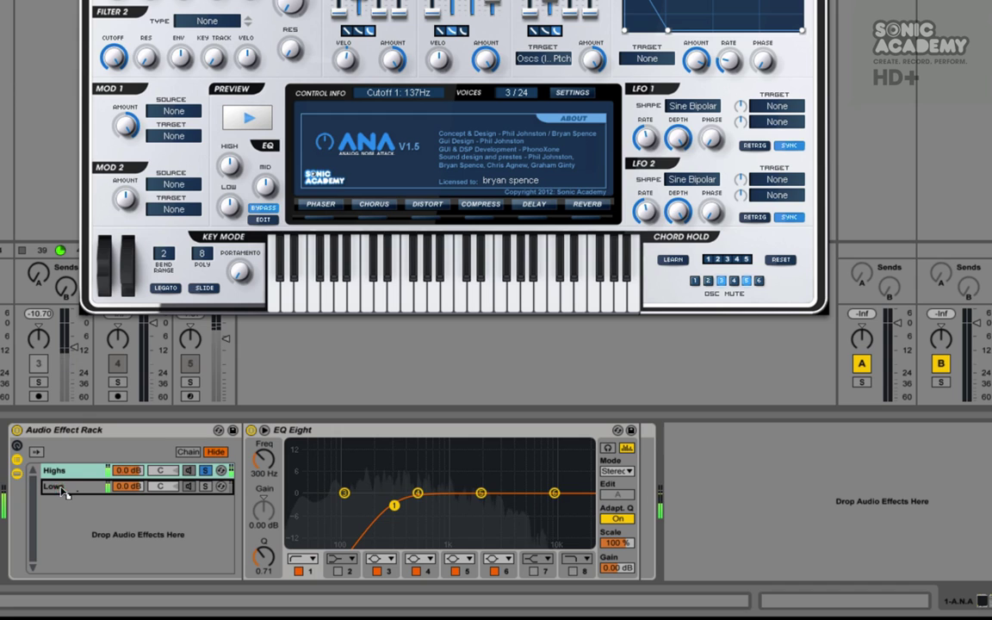
pyautogui.click(62, 488)
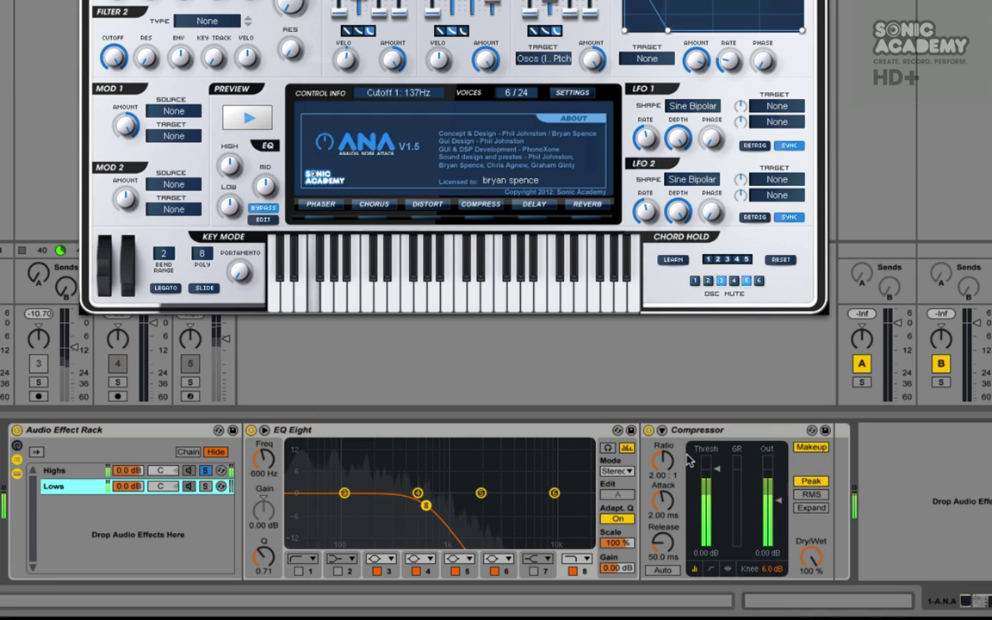
pyautogui.click(662, 429)
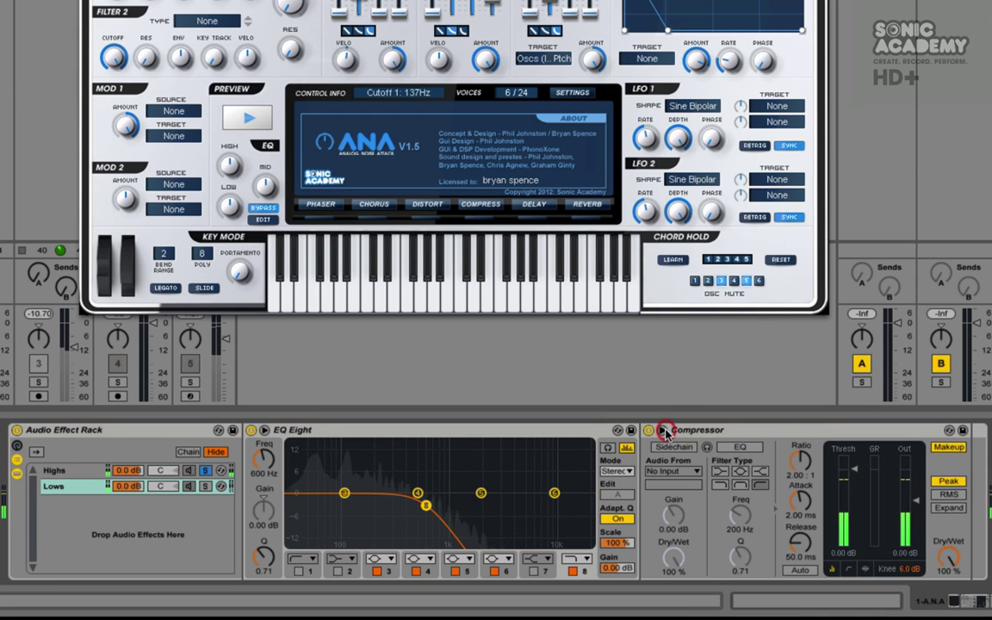
pyautogui.click(676, 472)
pyautogui.click(672, 537)
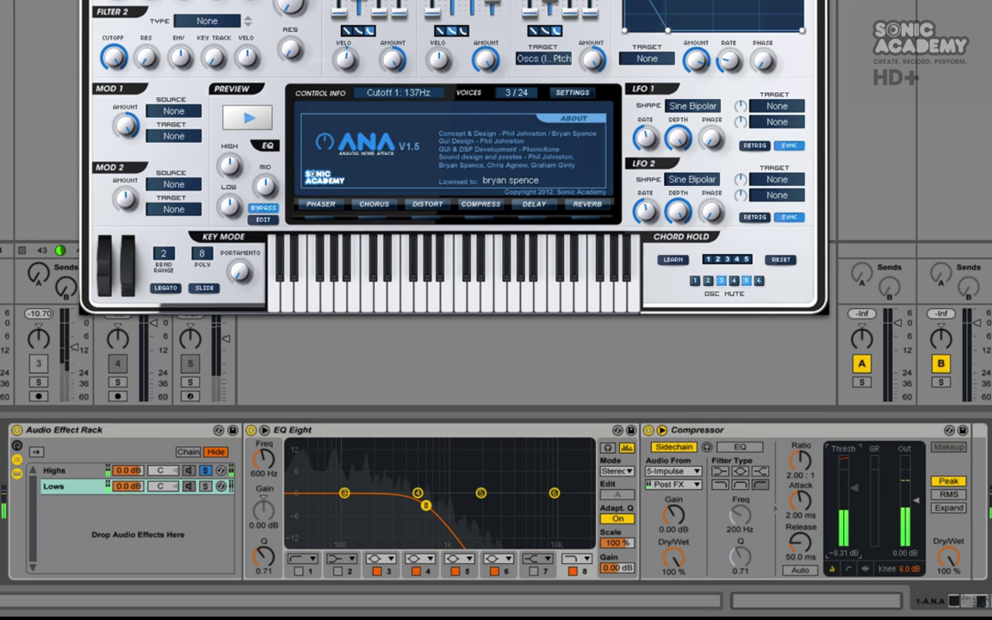
# - Set the Lows compressor to 0.04 ms attack and 2.68:1 ratio, auditioning it soloed
pyautogui.click(207, 486)
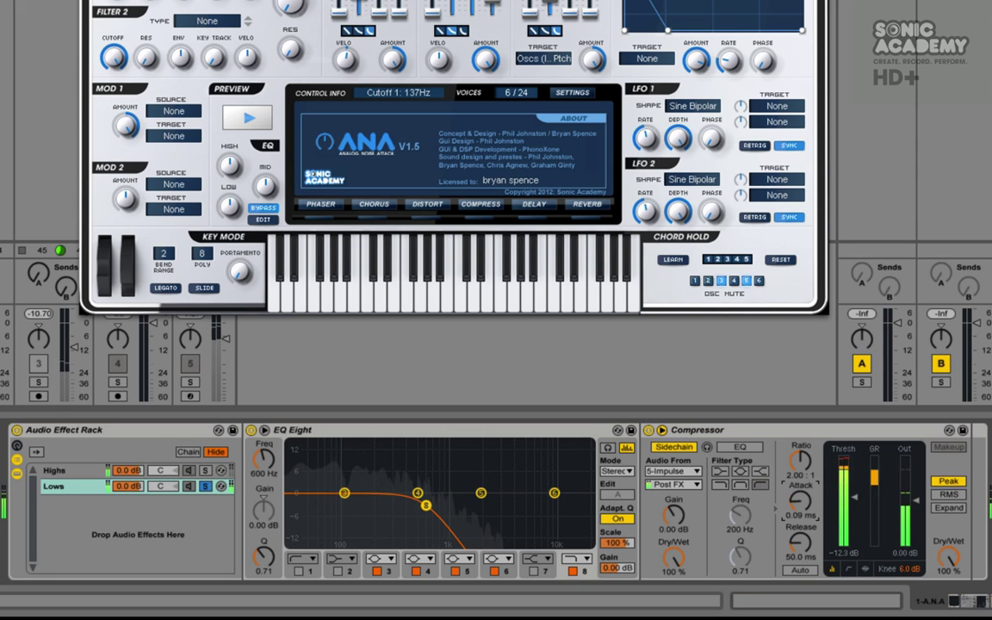
pyautogui.moveTo(800, 500)
pyautogui.mouseDown()
pyautogui.moveTo(801, 535)
pyautogui.moveTo(801, 516)
pyautogui.mouseUp()
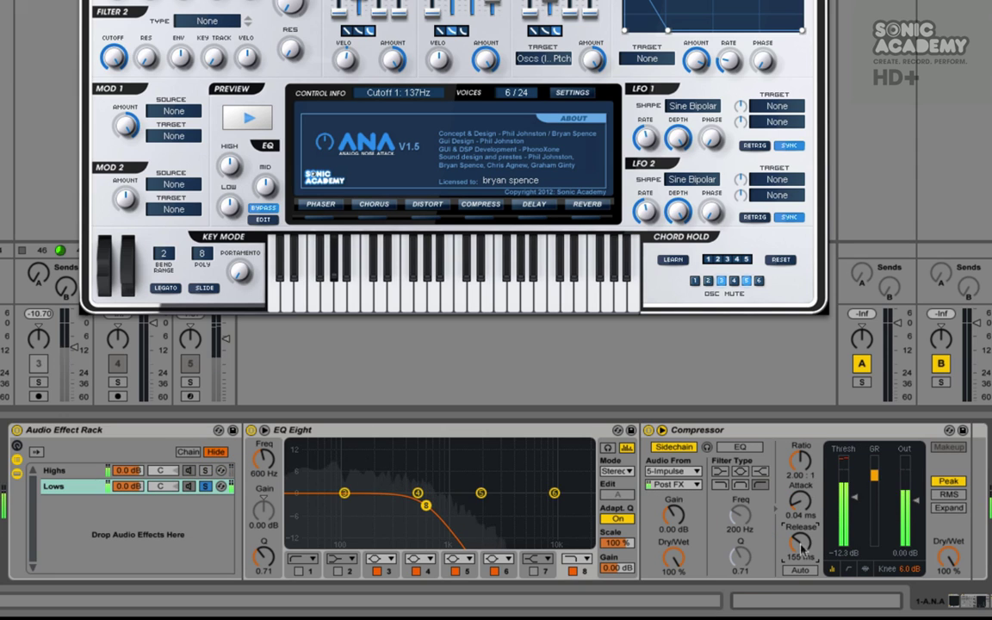
pyautogui.moveTo(807, 470); pyautogui.dragTo(807, 448)
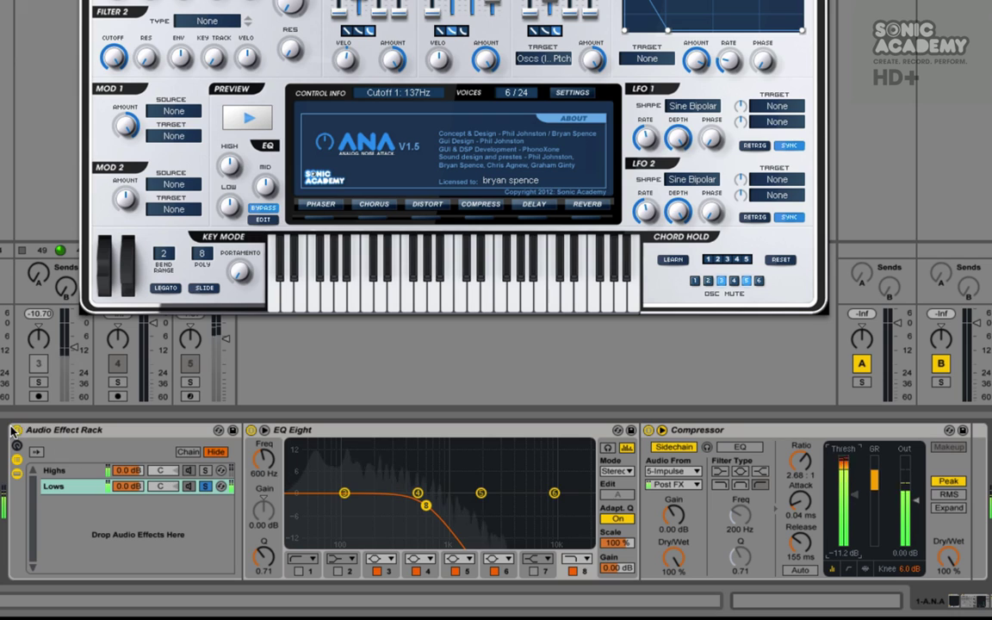
pyautogui.click(206, 487)
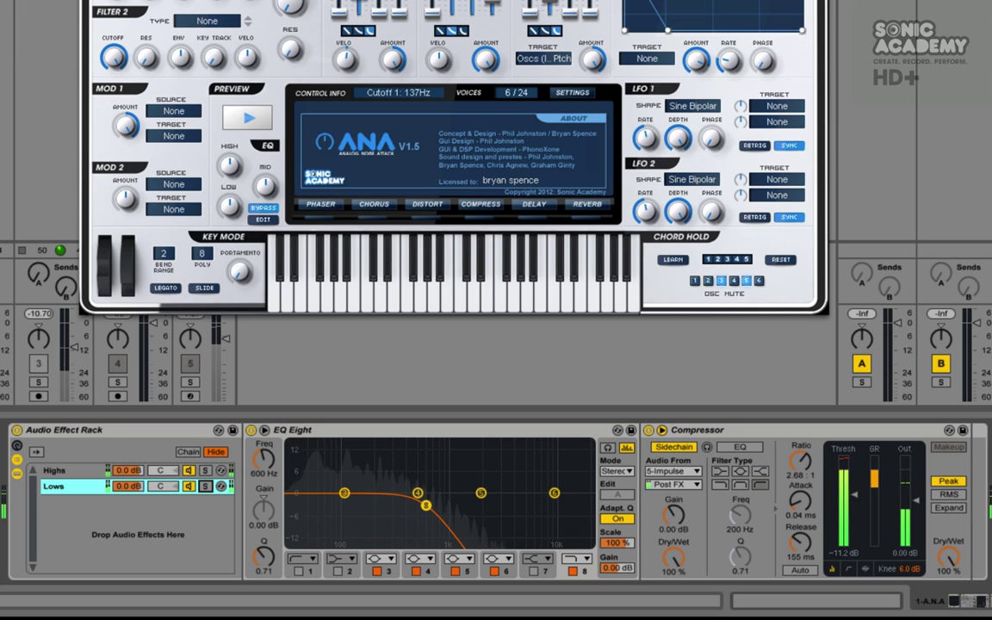
# - A/B the Lows compressor and try raising then lowering the Lows chain volume
pyautogui.click(650, 430)
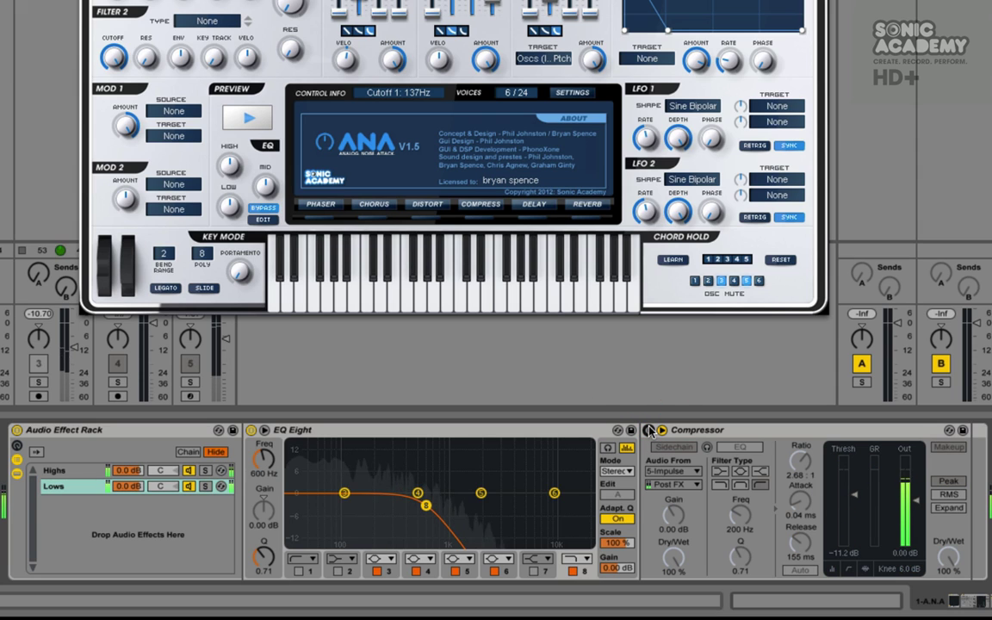
pyautogui.click(650, 430)
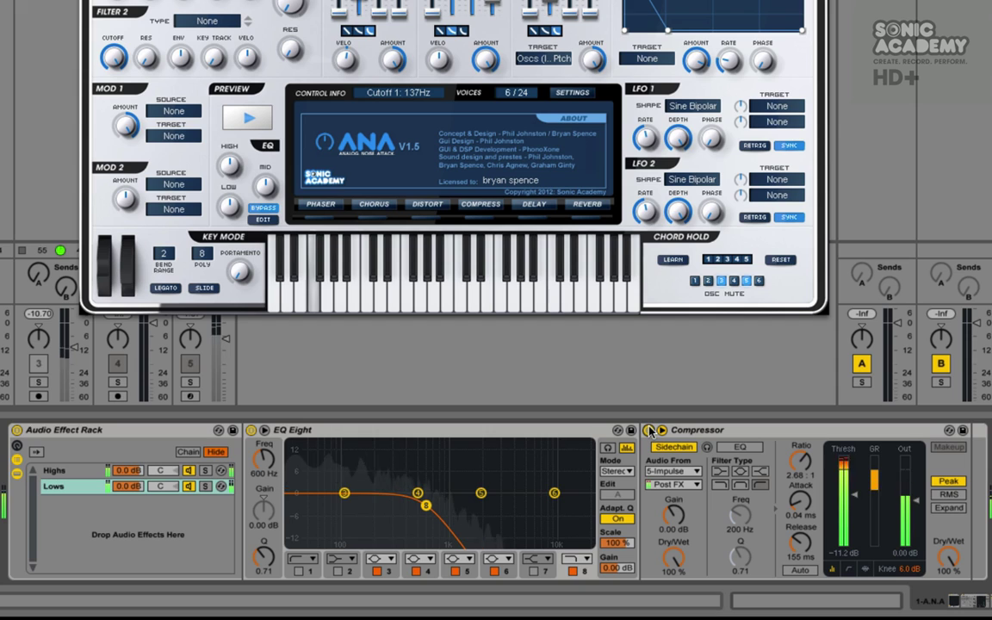
pyautogui.click(107, 488)
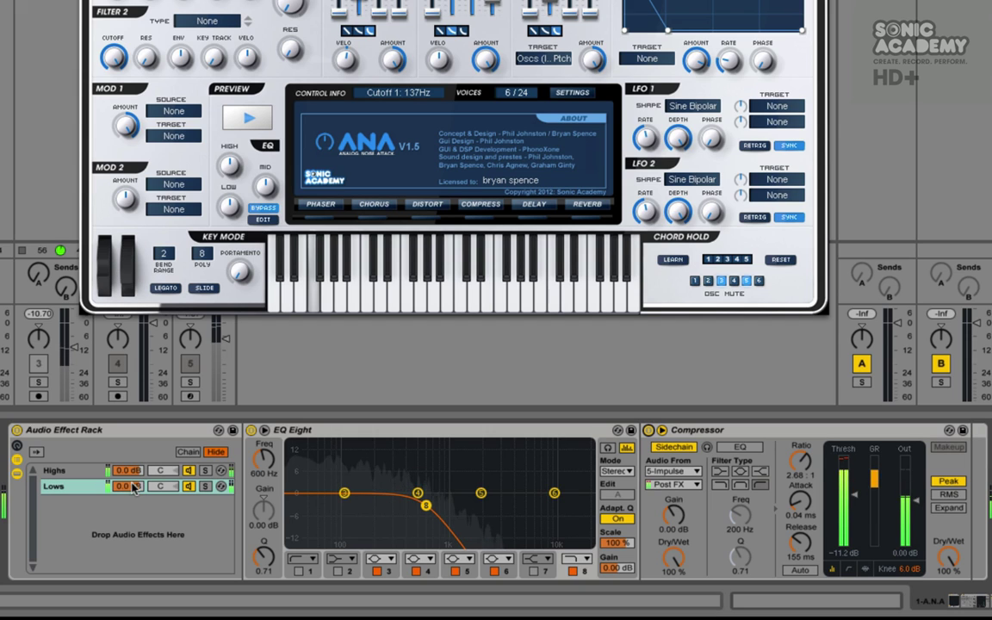
pyautogui.moveTo(128, 490); pyautogui.dragTo(128, 456)
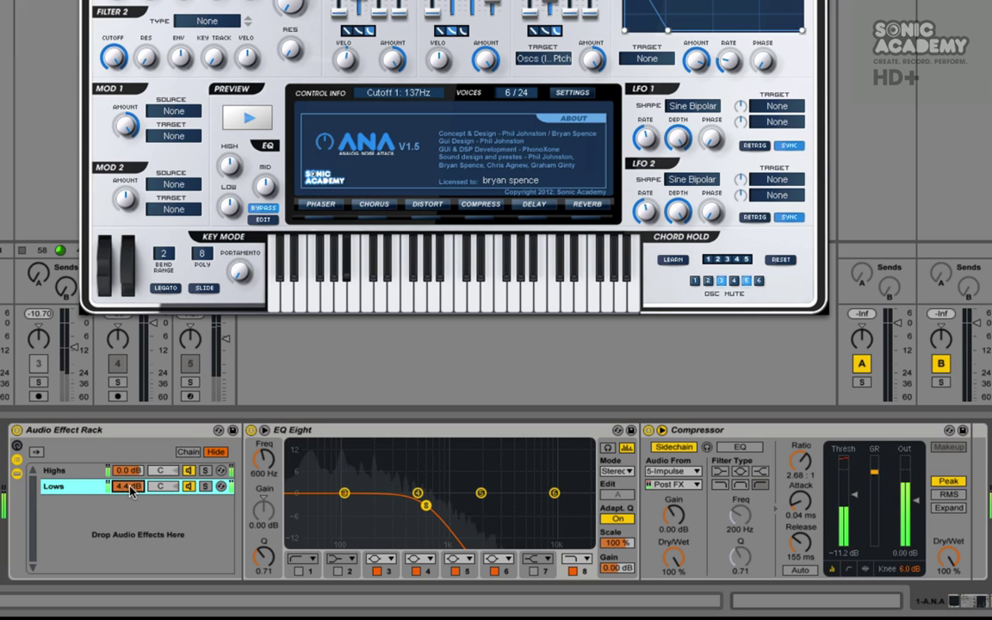
pyautogui.moveTo(129, 489); pyautogui.dragTo(129, 500)
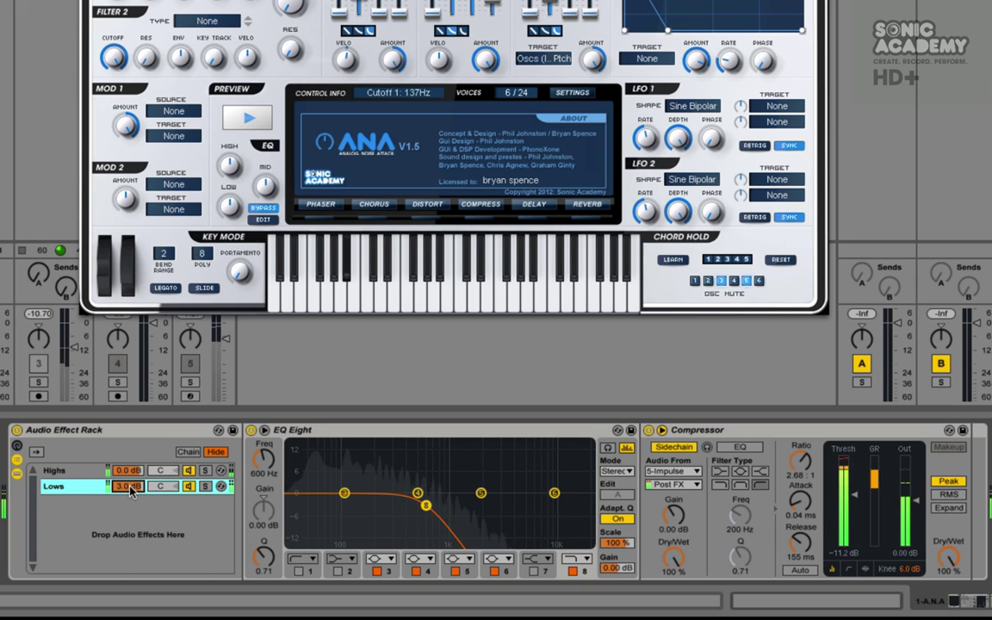
# - Unmute tracks 4 and 5, set Lows volume to 1.3 dB and compressor release to 79.6 ms
pyautogui.click(648, 430)
pyautogui.click(648, 430)
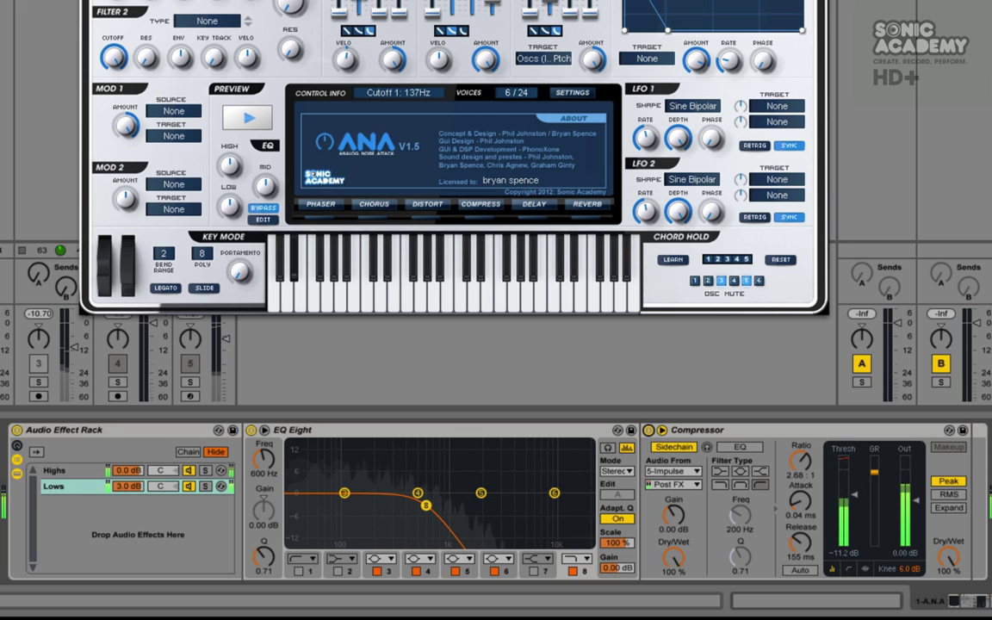
pyautogui.click(190, 364)
pyautogui.click(118, 363)
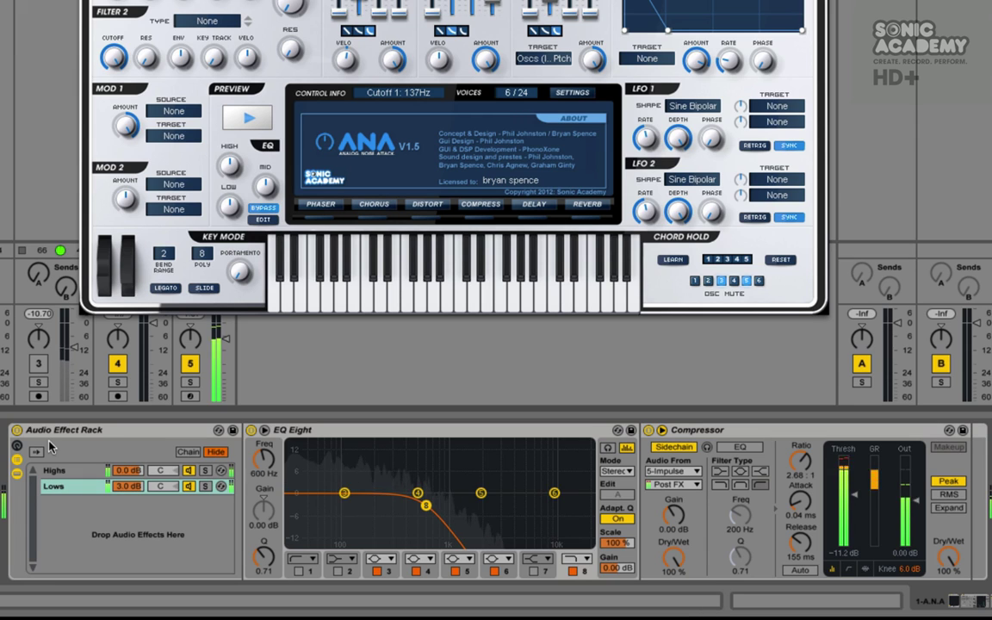
pyautogui.moveTo(128, 486); pyautogui.dragTo(128, 500)
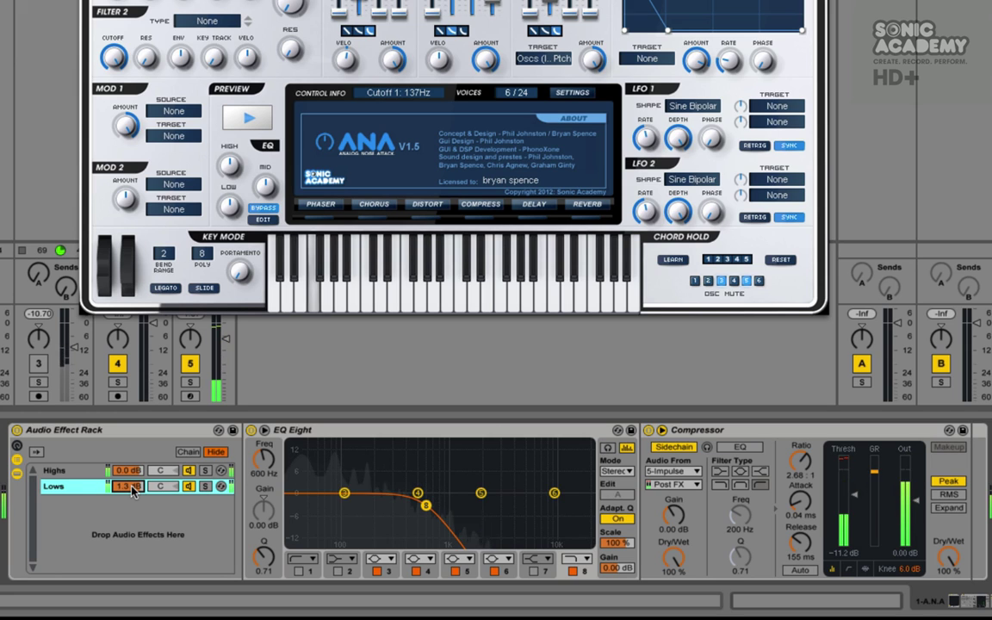
pyautogui.moveTo(784, 529); pyautogui.dragTo(790, 548)
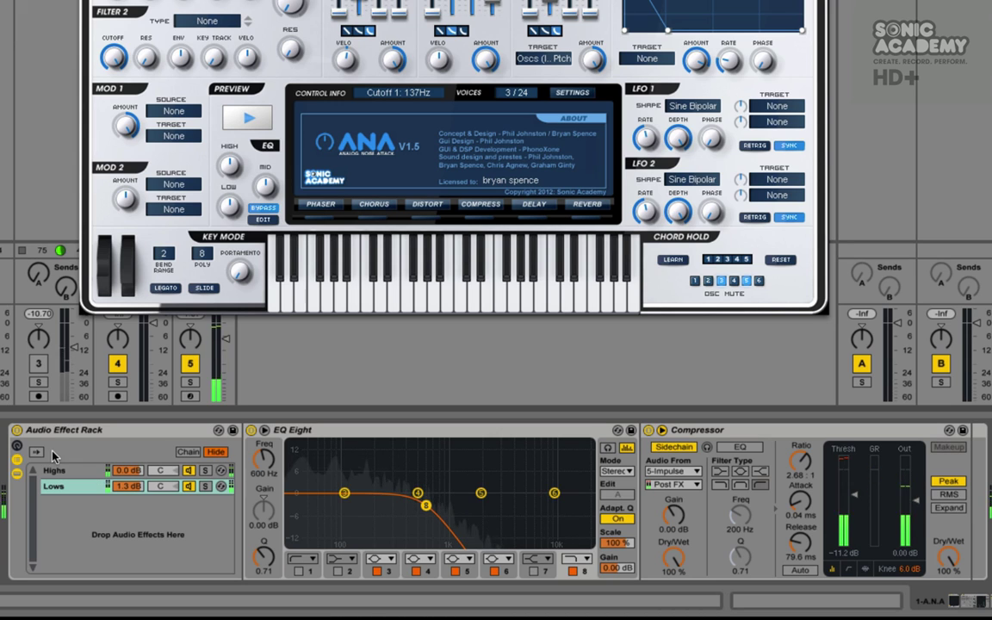
# - Compare the rack bypassed, reset the Highs chain volume to 0.0 dB, and re-enable the original compressor
pyautogui.click(15, 430)
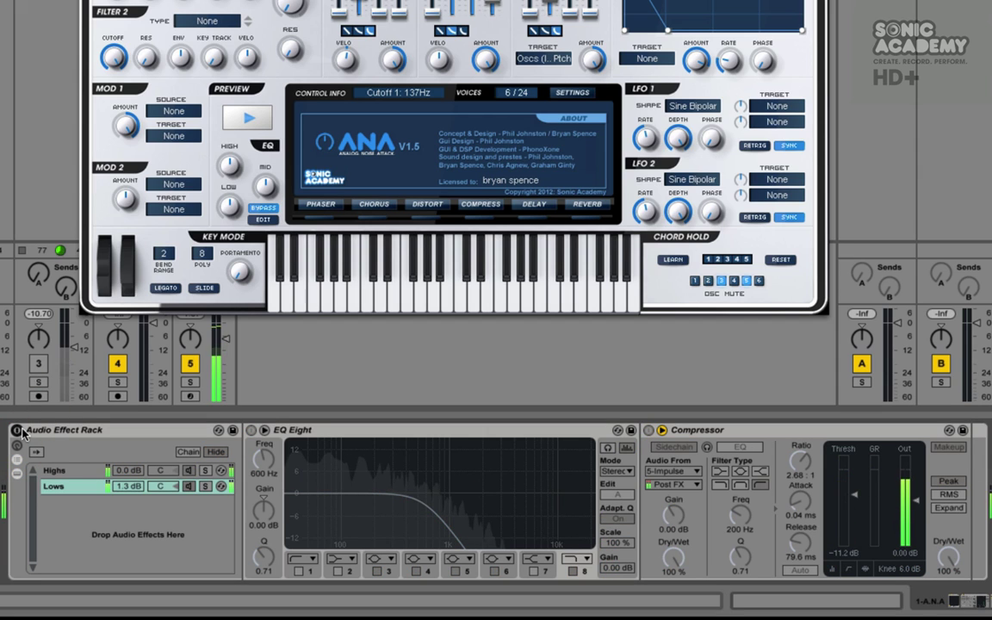
pyautogui.click(17, 430)
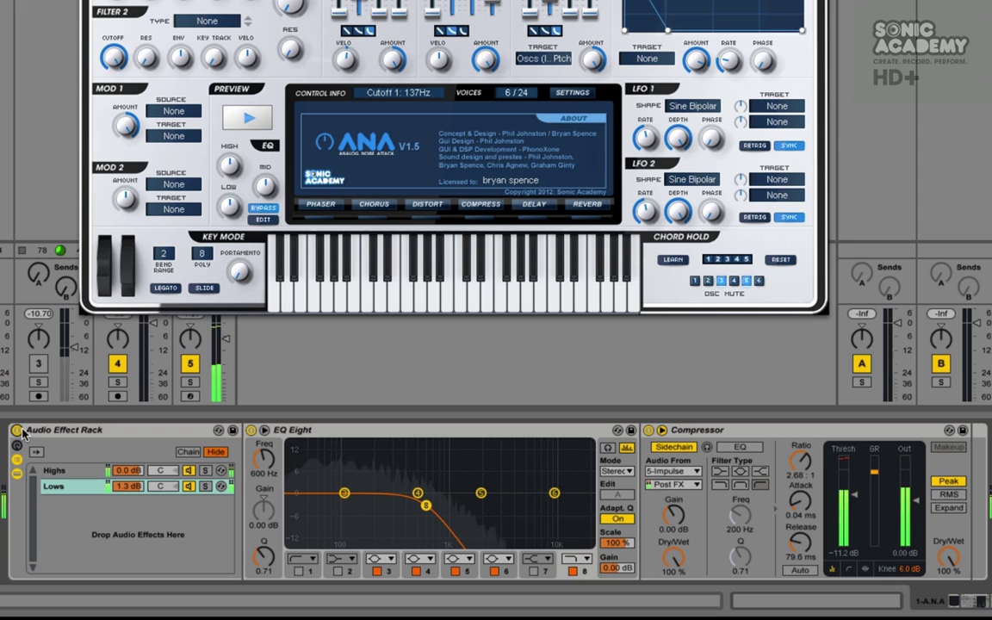
pyautogui.click(128, 470)
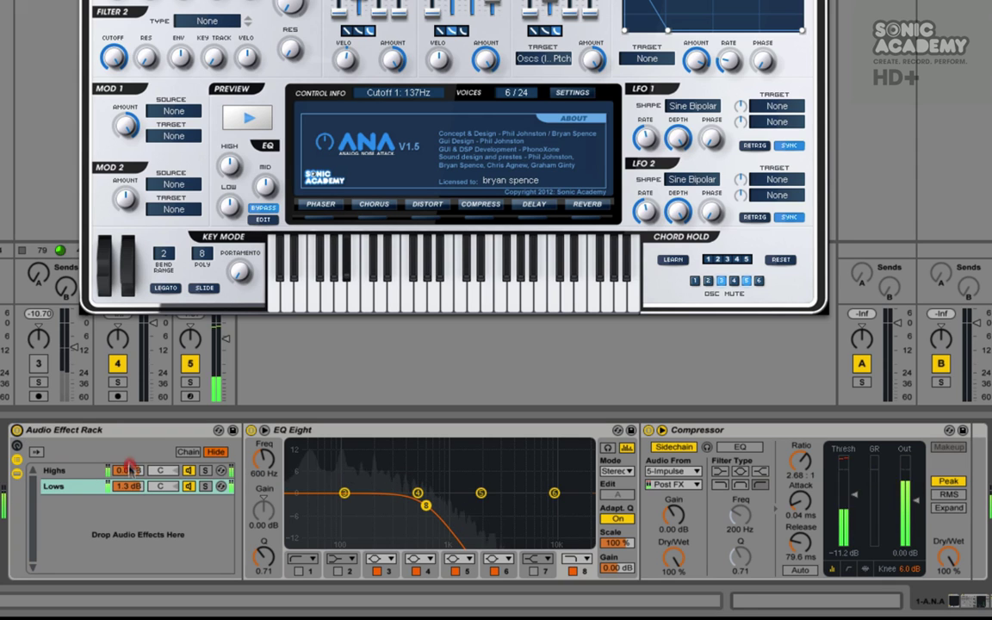
pyautogui.moveTo(128, 469); pyautogui.dragTo(127, 444)
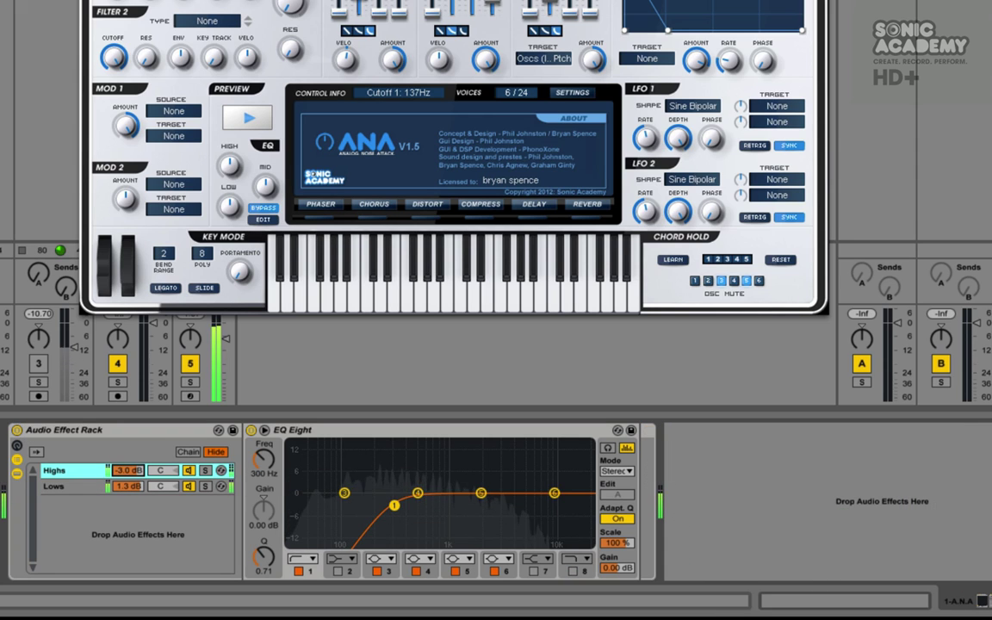
pyautogui.click(127, 471)
pyautogui.press('Delete')
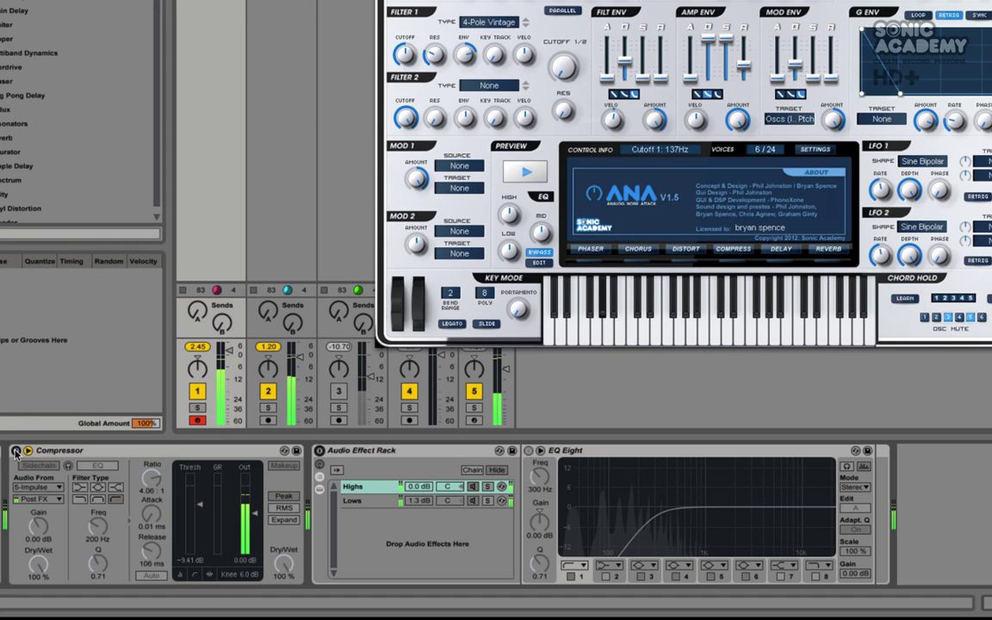
pyautogui.click(16, 451)
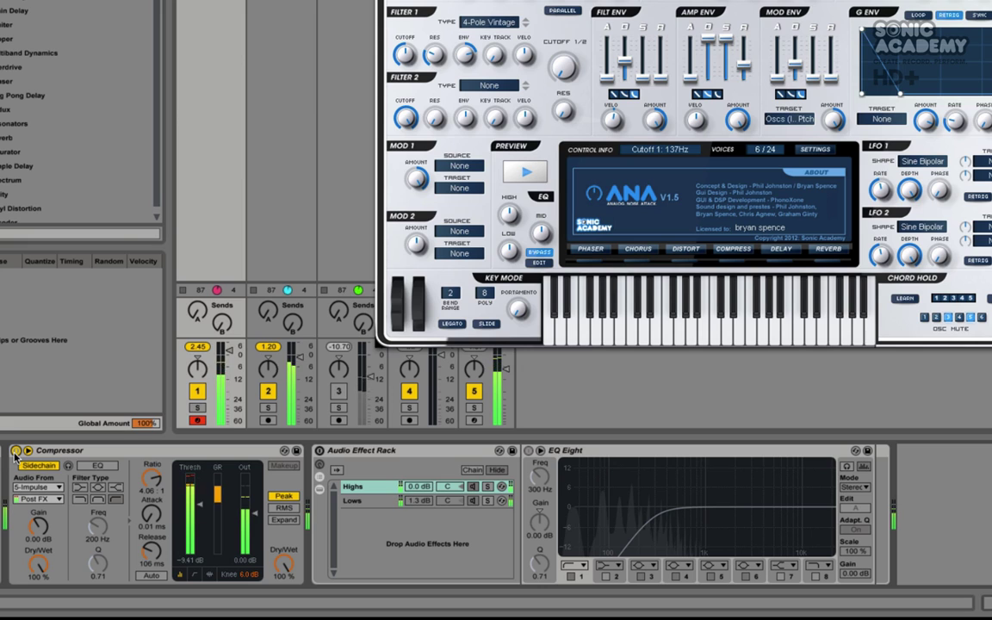
pyautogui.click(15, 452)
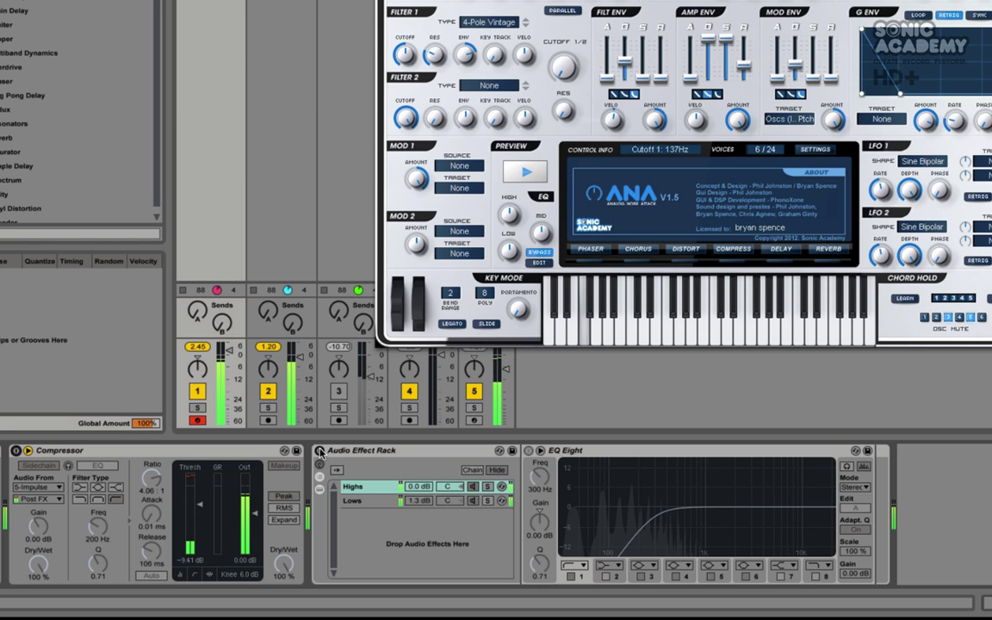
pyautogui.click(319, 450)
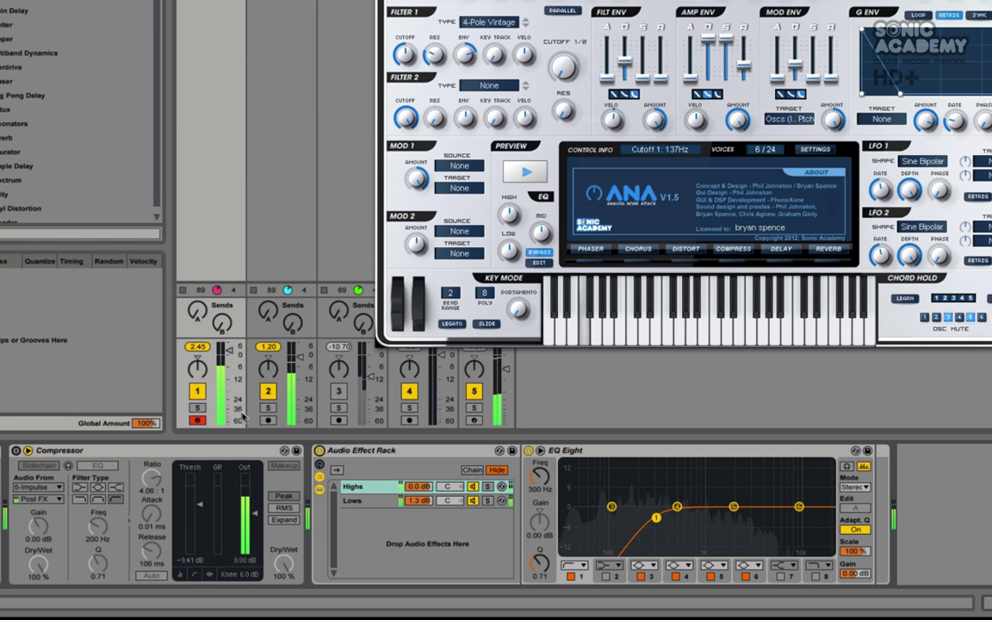
pyautogui.click(197, 409)
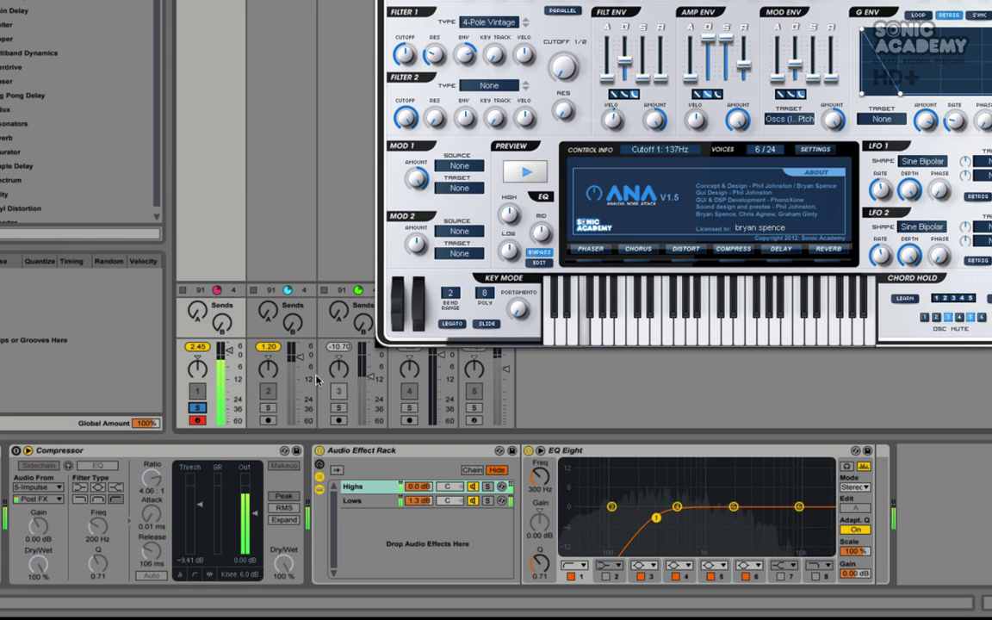
pyautogui.click(319, 450)
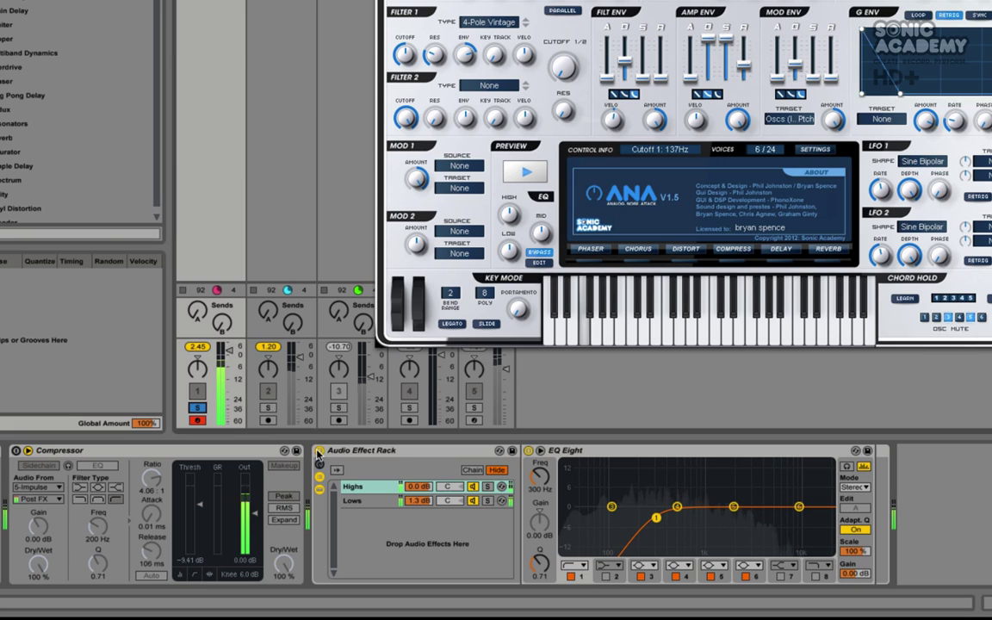
pyautogui.click(16, 451)
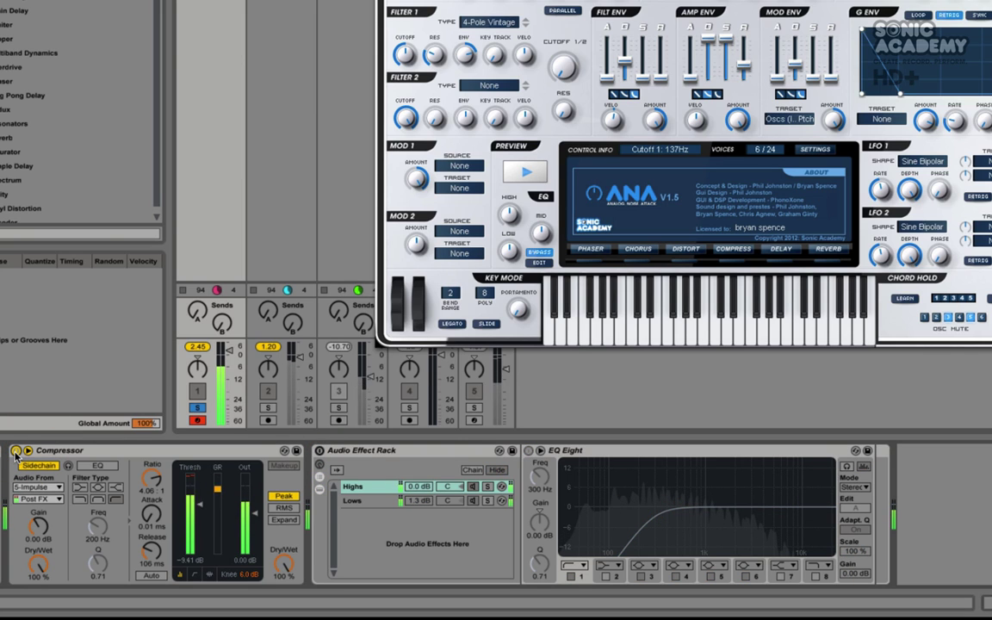
pyautogui.click(15, 451)
pyautogui.click(318, 450)
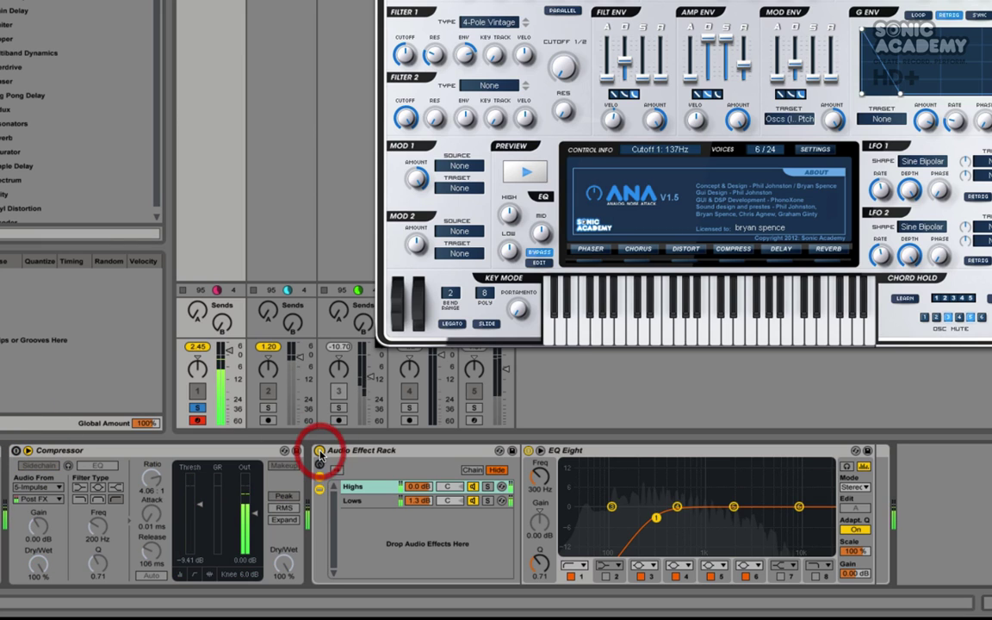
pyautogui.click(196, 409)
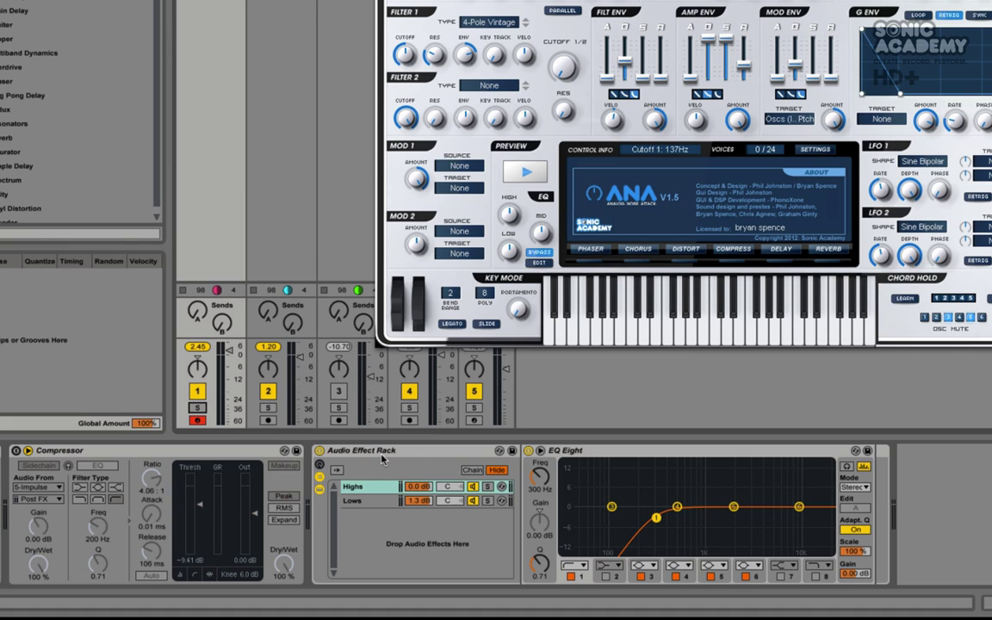
pyautogui.click(370, 448)
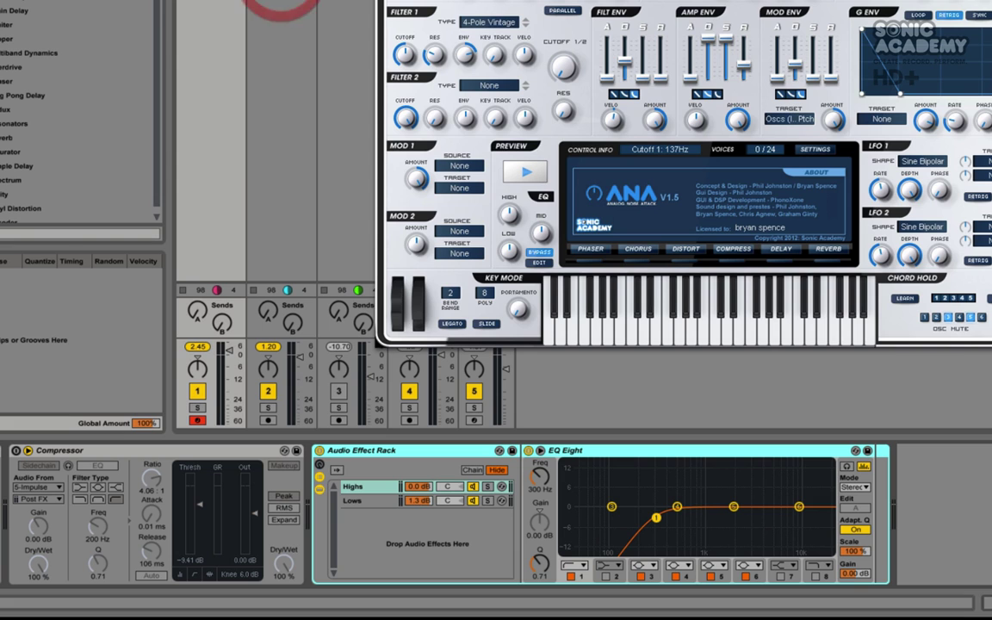
# - Close the ANA plugin window, solo track 2, and switch off its Audio Effect Rack
pyautogui.hotkey('ctrl', 'alt', 'p')
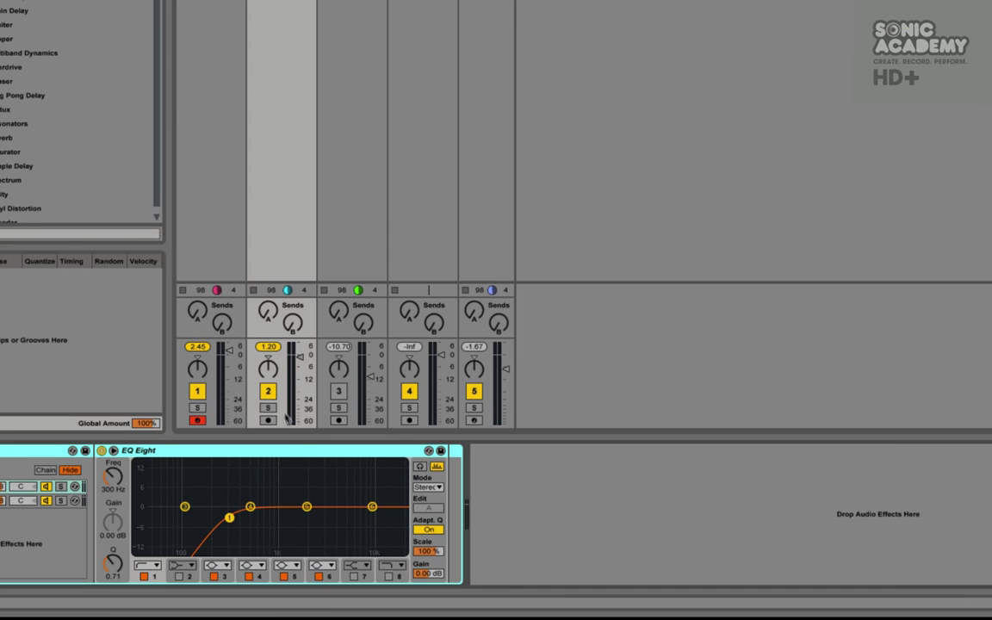
pyautogui.click(268, 407)
pyautogui.click(24, 450)
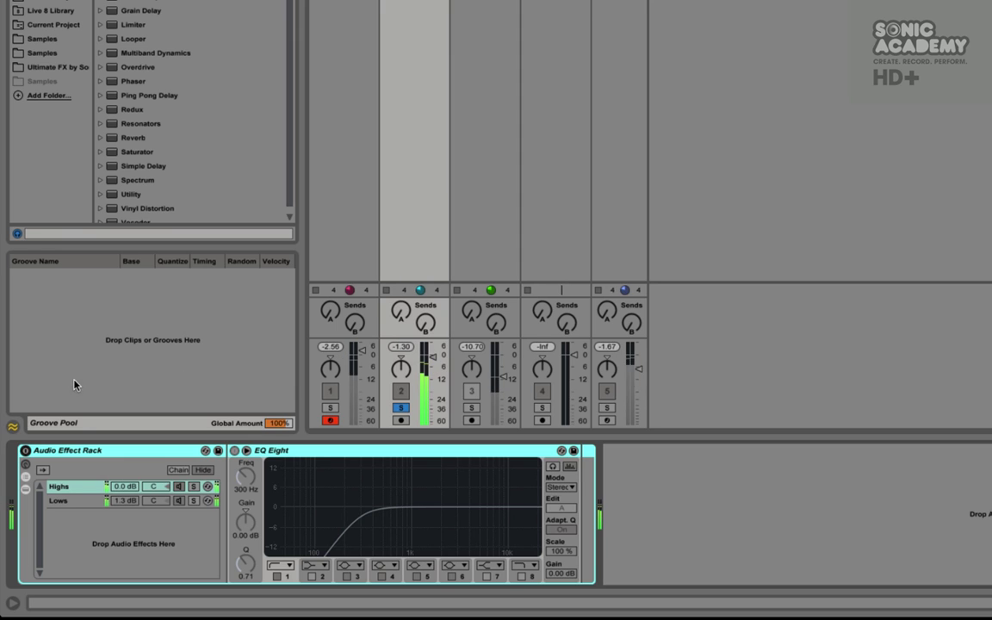
# - Turn track 2's rack back on and lower its Lows chain volume to -0.2 dB
pyautogui.click(25, 451)
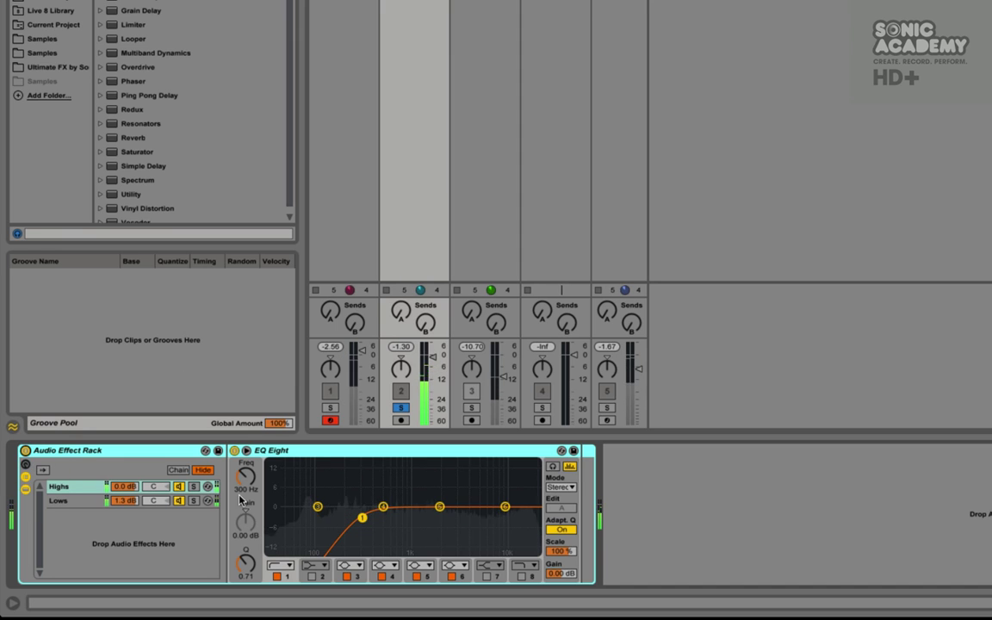
pyautogui.click(129, 500)
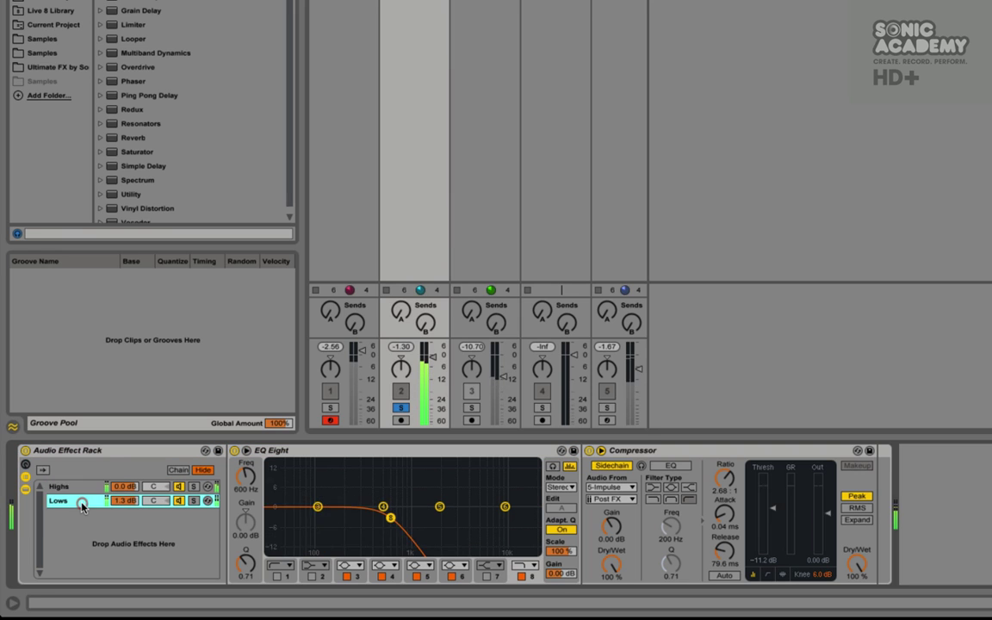
pyautogui.moveTo(129, 501)
pyautogui.mouseDown()
pyautogui.moveTo(129, 521)
pyautogui.moveTo(129, 512)
pyautogui.mouseUp()
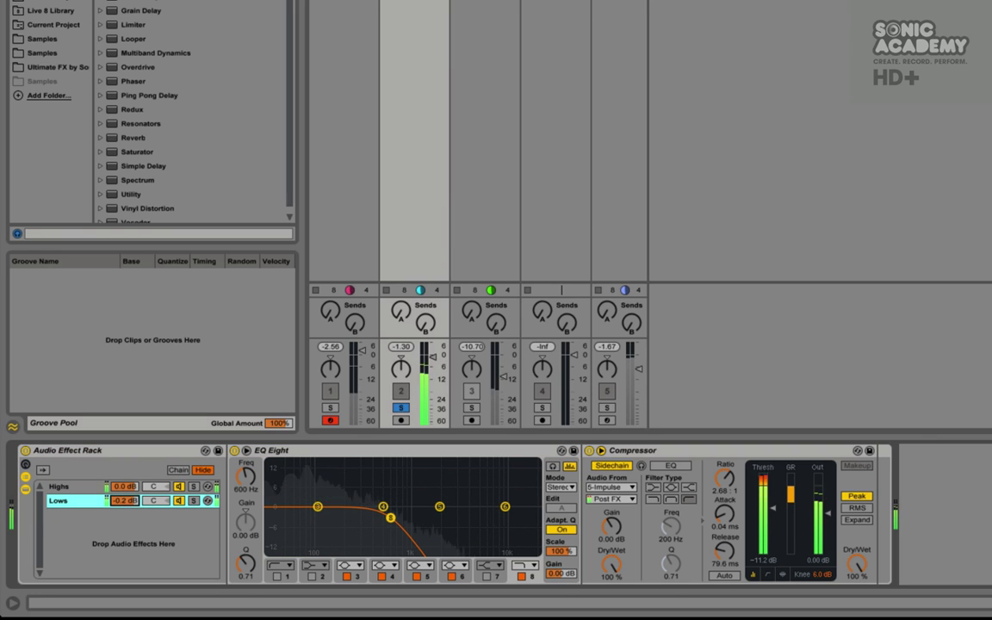
# - Solo Lows, raise its compressor ratio to 3.41:1, then solo the Highs chain
pyautogui.click(193, 501)
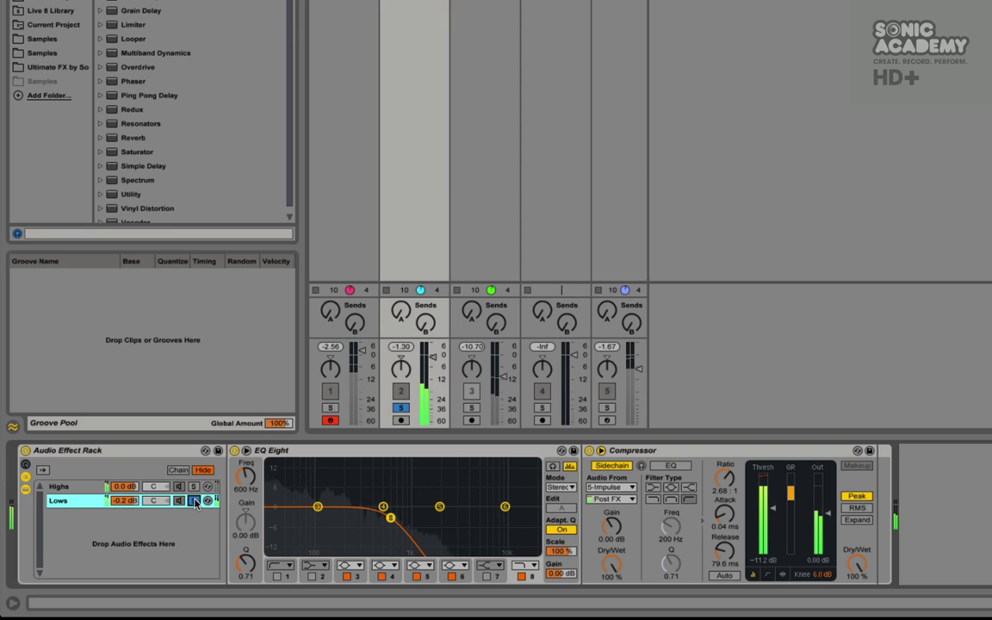
pyautogui.click(688, 450)
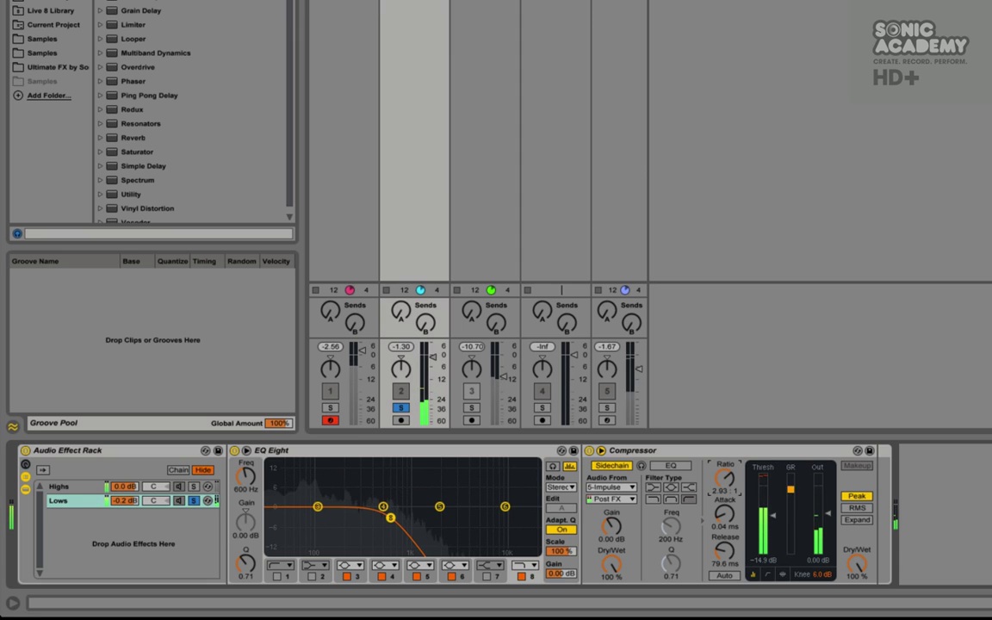
pyautogui.moveTo(731, 488); pyautogui.dragTo(733, 483)
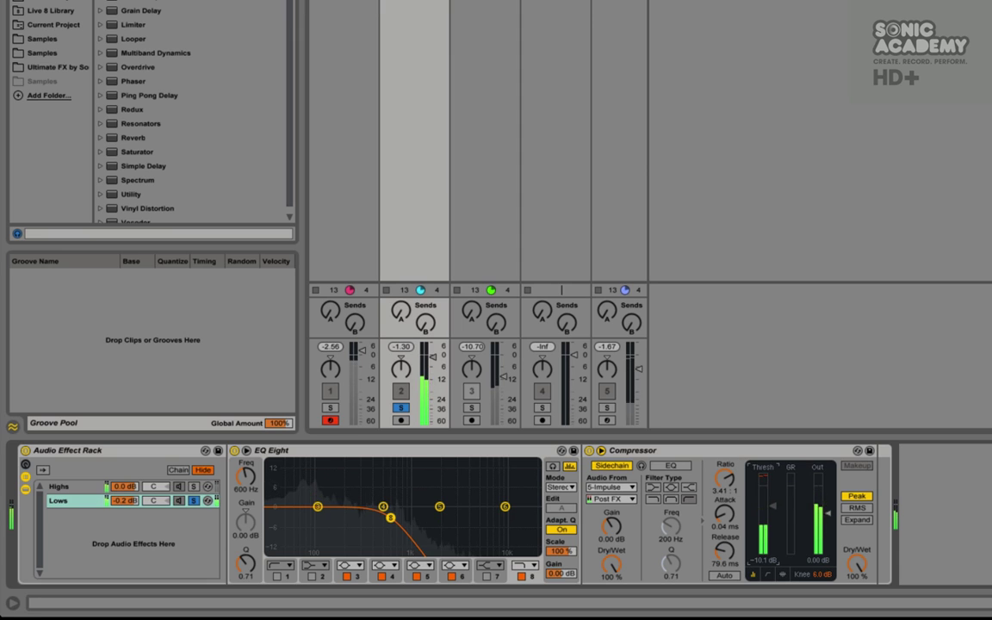
pyautogui.click(172, 486)
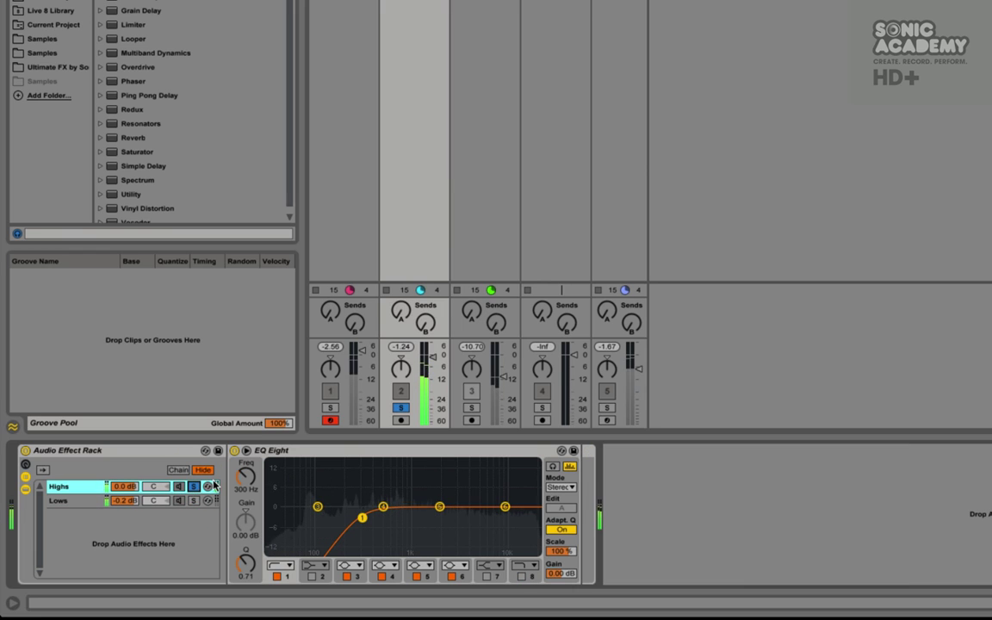
# - Unsolo track 2 and the Highs chain, and lower the Lows compressor ratio to 2.38:1
pyautogui.click(400, 408)
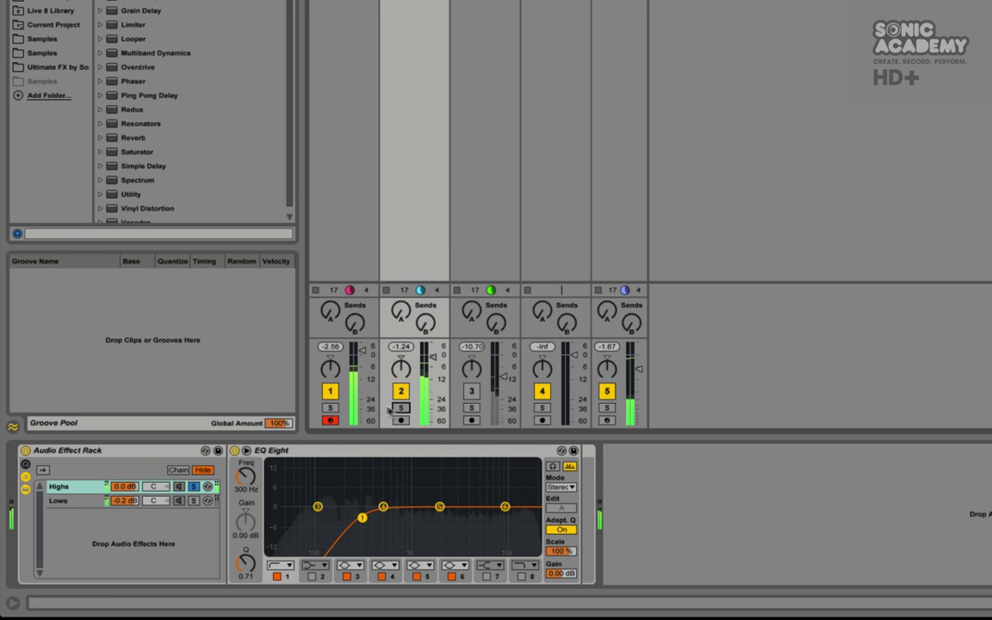
pyautogui.click(58, 500)
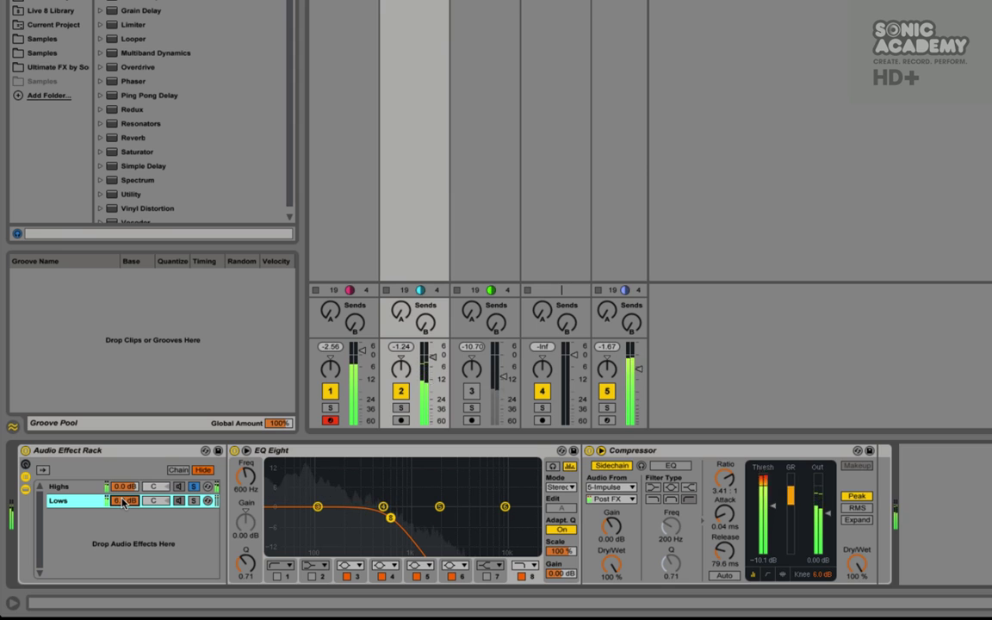
pyautogui.click(192, 488)
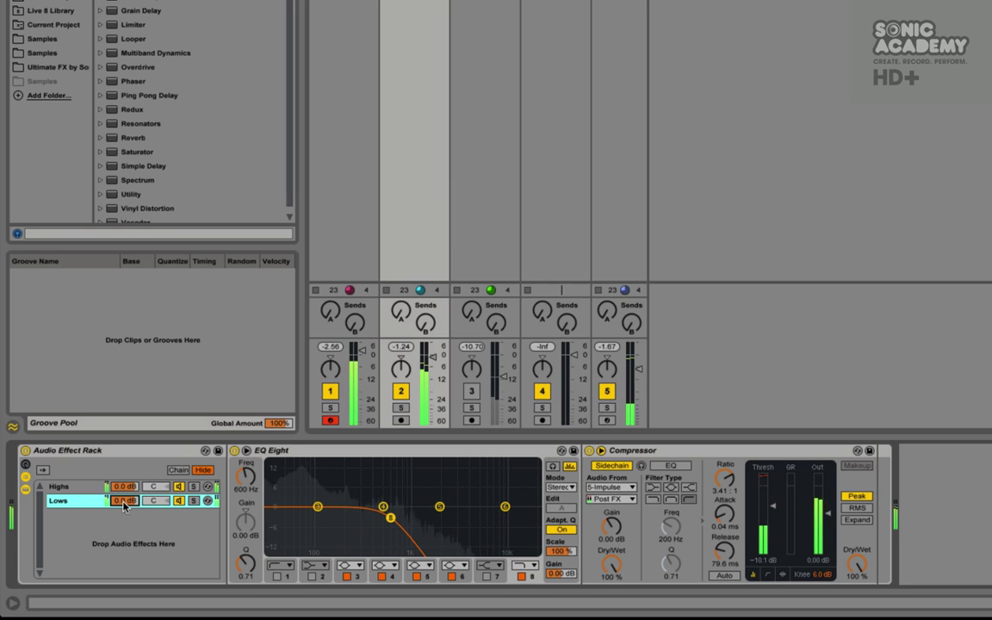
pyautogui.moveTo(726, 480); pyautogui.dragTo(726, 498)
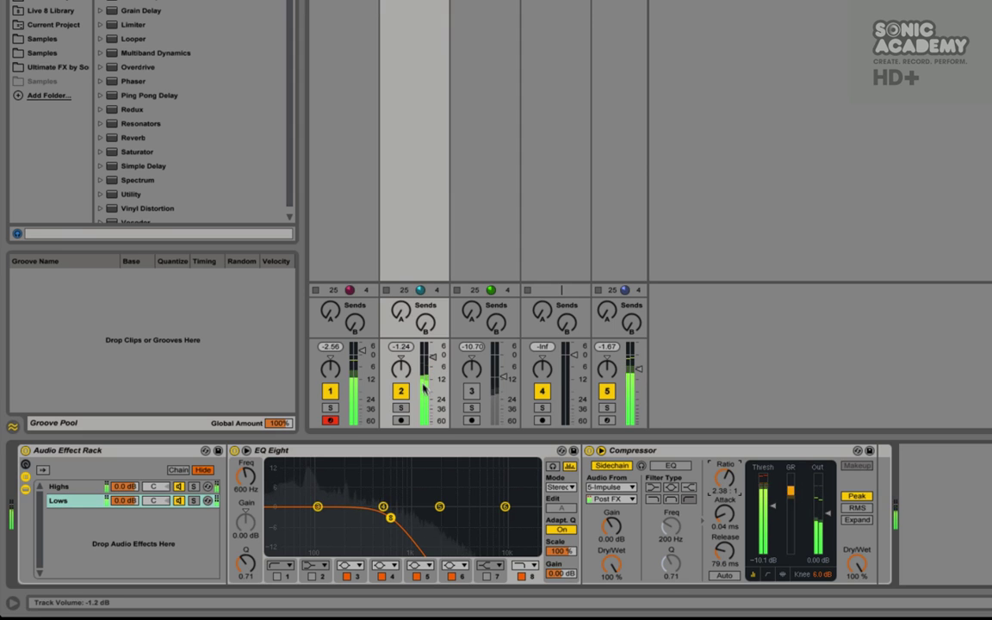
# - With track 1 muted, A/B track 2's rack and raise its volume to -0.77 dB, then unmute track 1
pyautogui.click(331, 392)
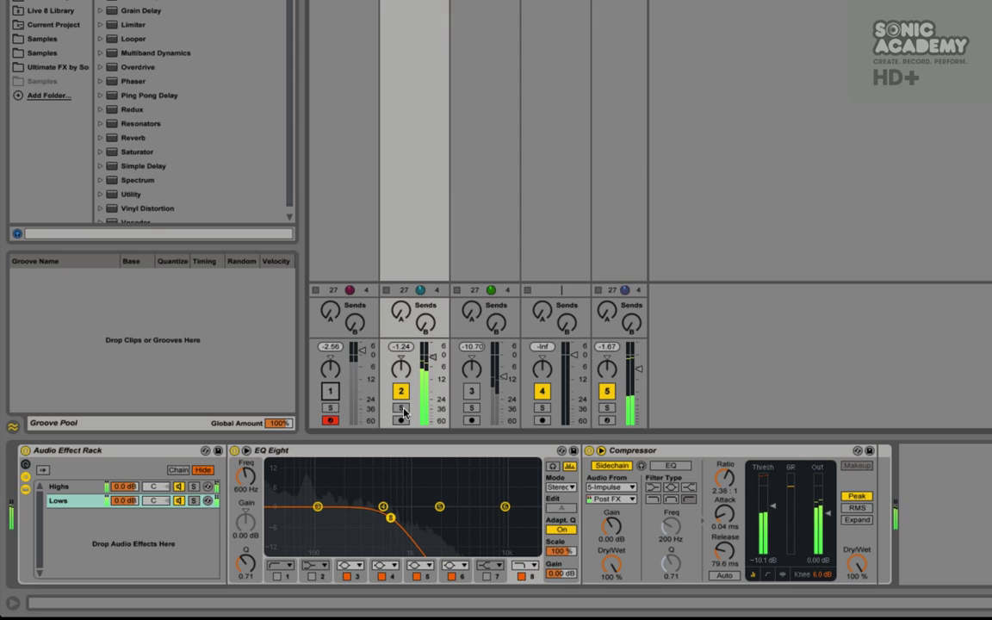
pyautogui.click(24, 451)
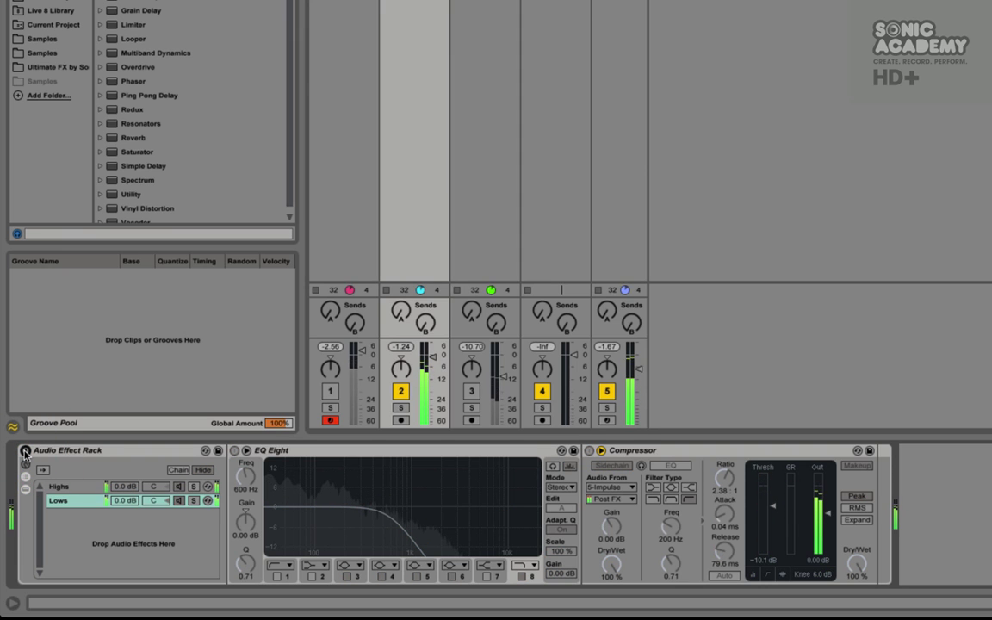
pyautogui.click(24, 451)
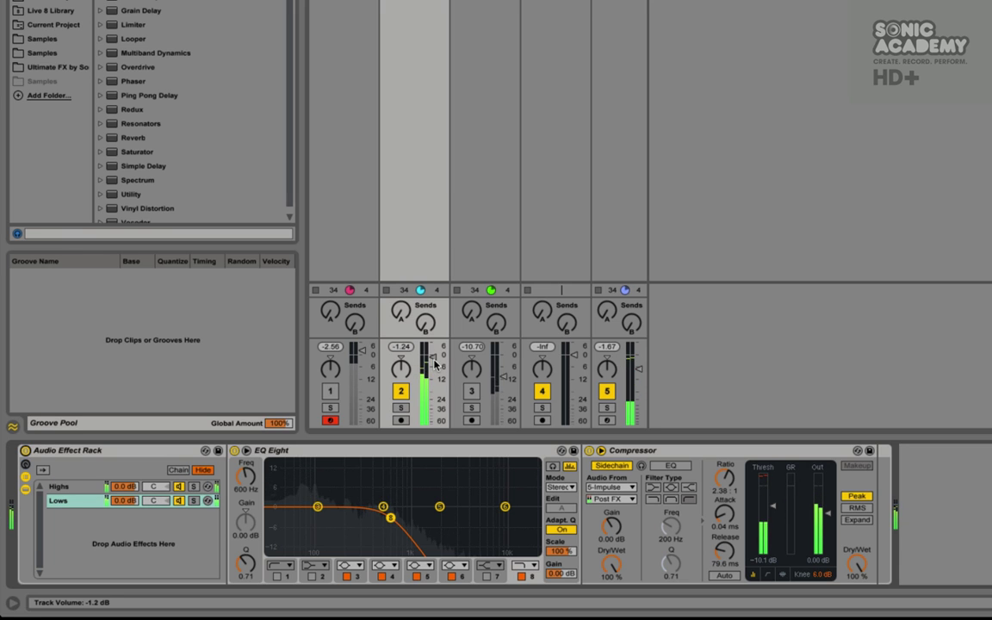
pyautogui.moveTo(435, 364); pyautogui.dragTo(435, 356)
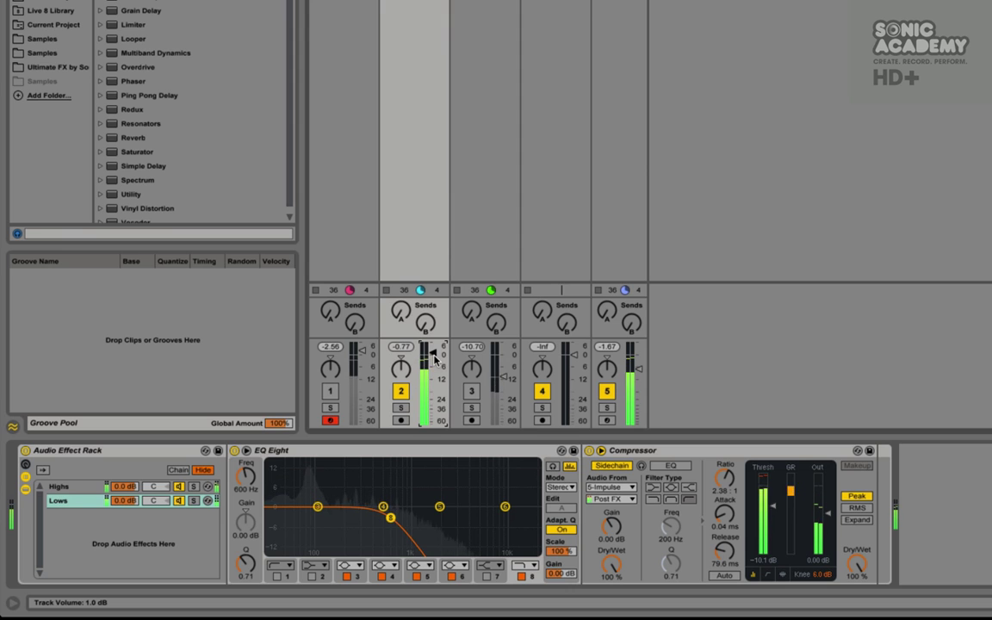
pyautogui.click(329, 391)
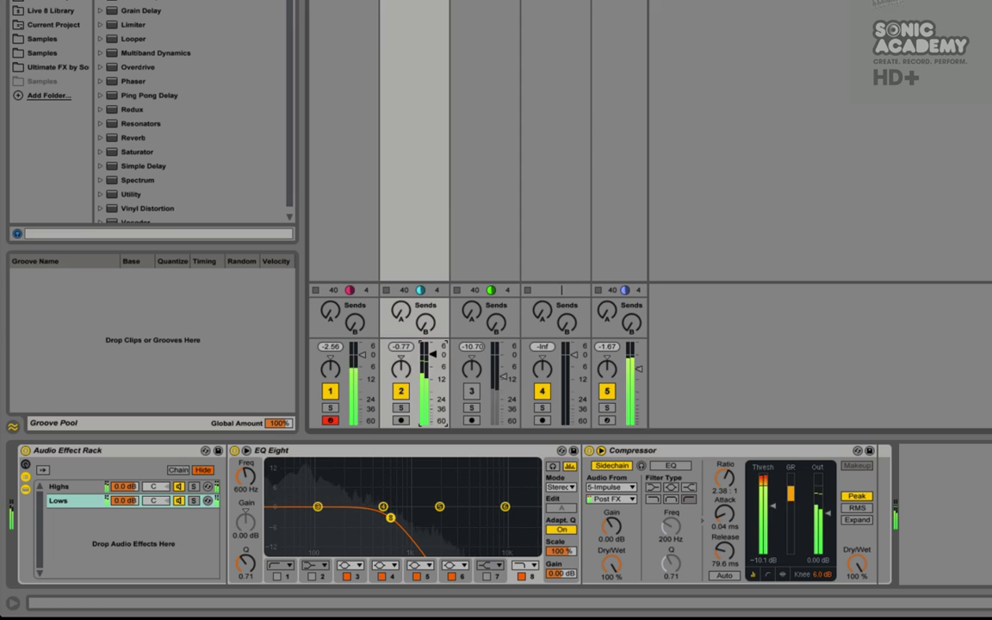
pyautogui.press('space')
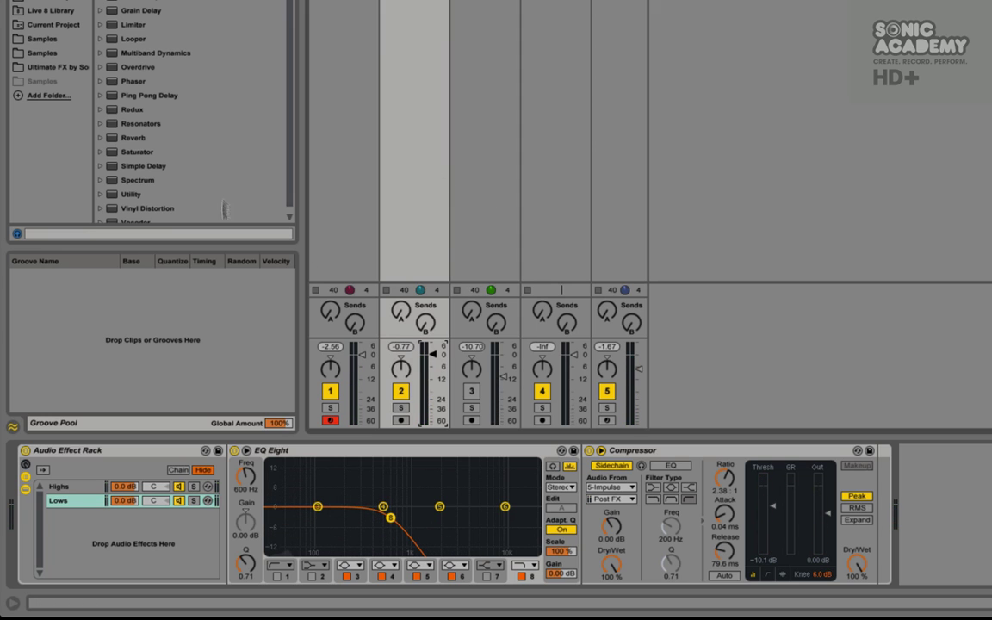